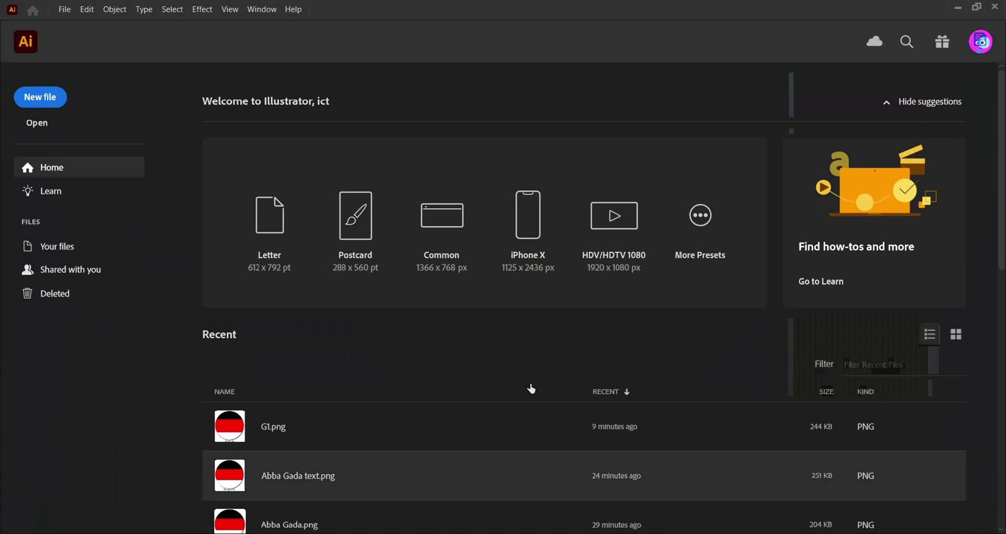
Start a new document and show the print presets.
{"action": "left_click", "coordinate": [40, 97]}
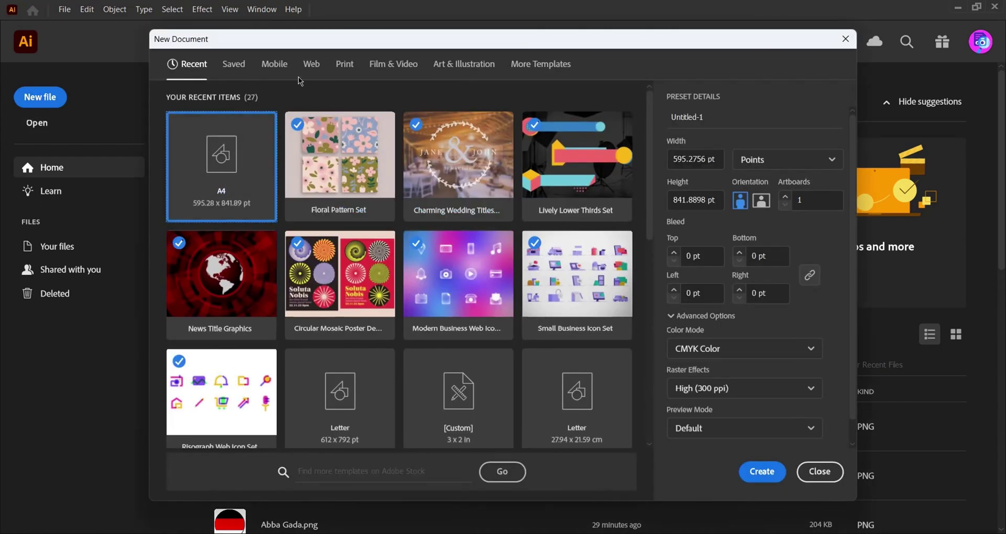
{"action": "left_click", "coordinate": [353, 68]}
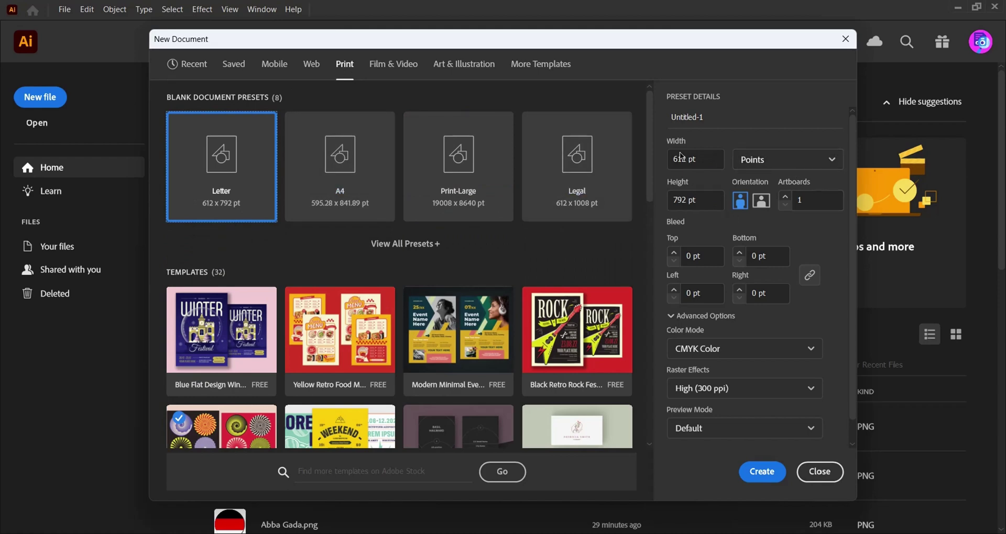
Set the Letter preset's units to pixels, try landscape orientation and switch back to portrait.
{"action": "left_click", "coordinate": [759, 161]}
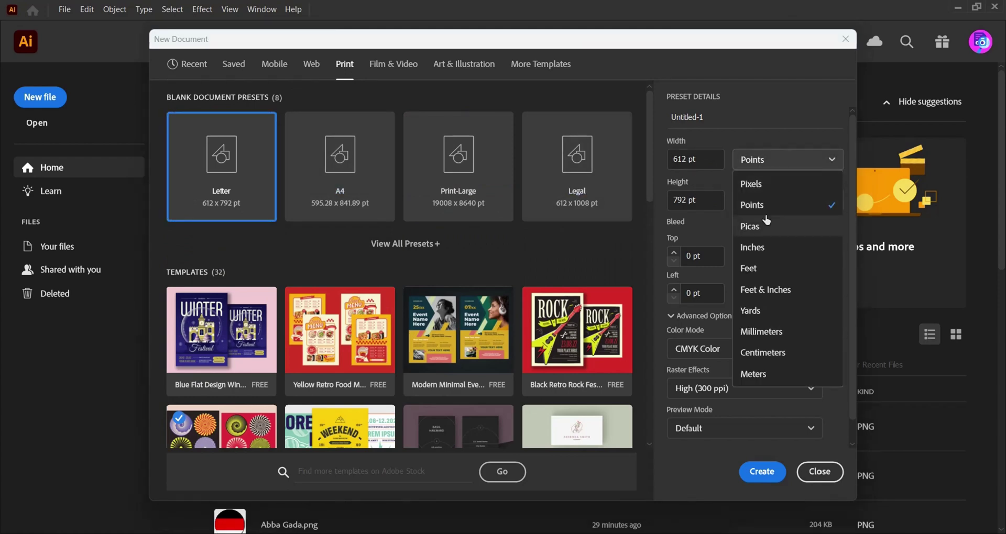
{"action": "left_click", "coordinate": [755, 186]}
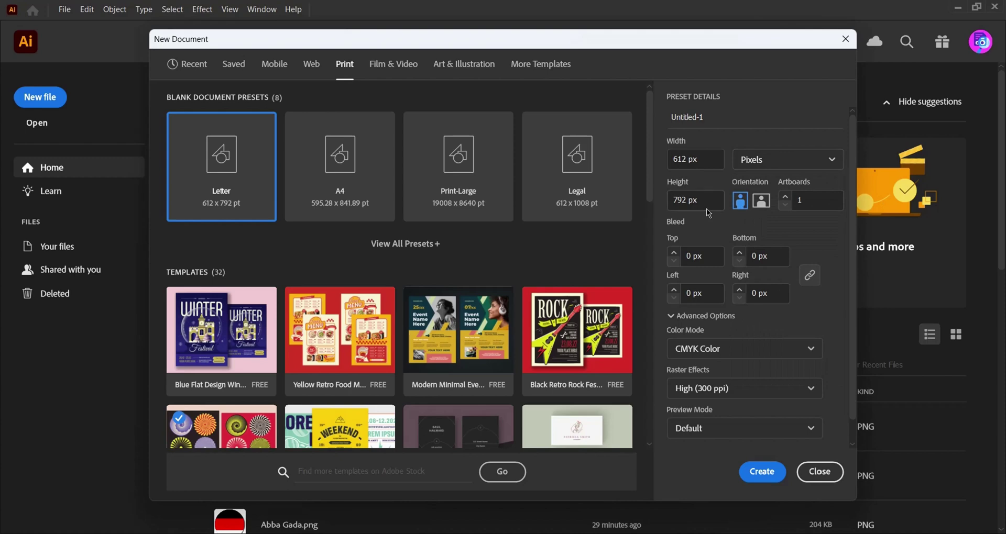
{"action": "left_click", "coordinate": [756, 206]}
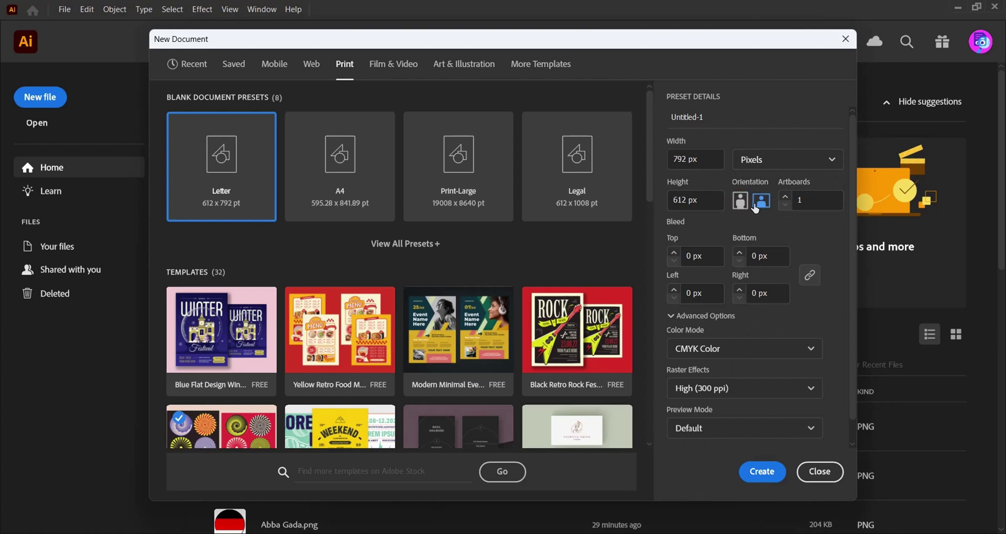
{"action": "left_click", "coordinate": [740, 201]}
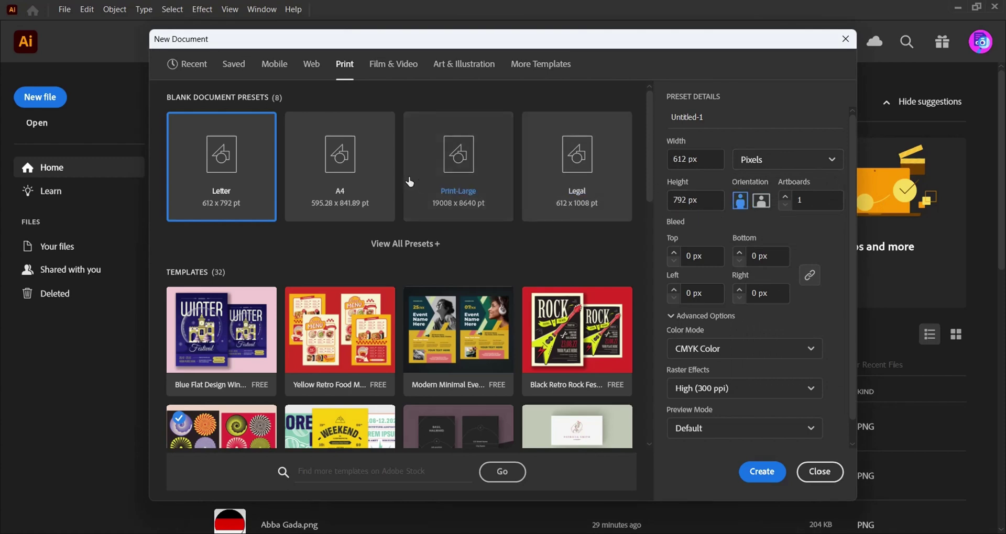
Create a portrait document from the A4 preset with pixels as the unit.
{"action": "left_click", "coordinate": [370, 175]}
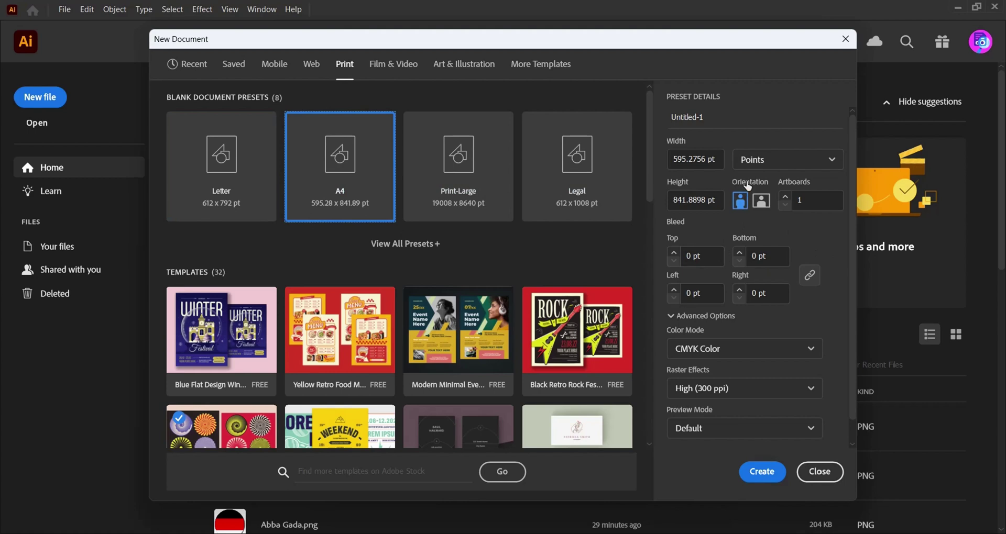
{"action": "left_click", "coordinate": [757, 161]}
{"action": "left_click", "coordinate": [755, 183]}
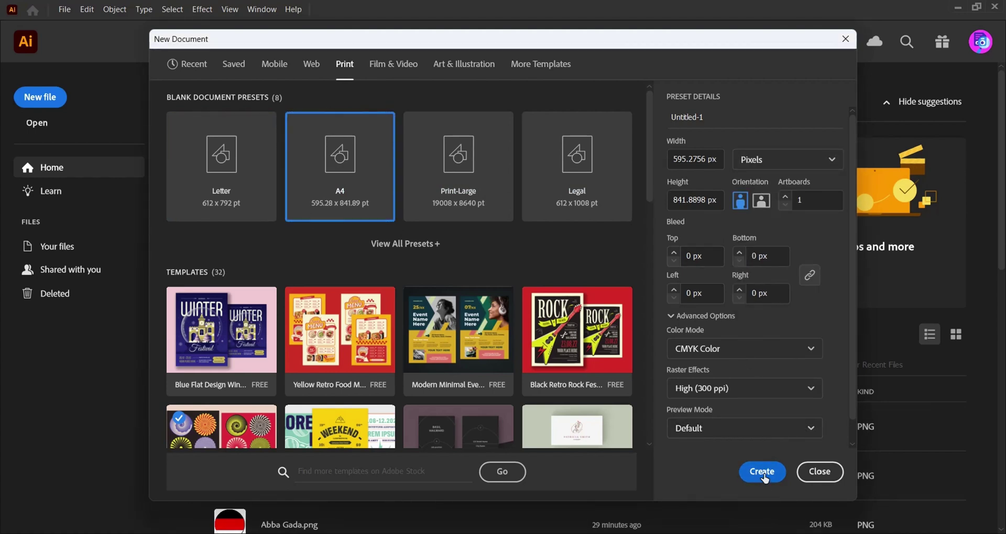
{"action": "left_click", "coordinate": [763, 473]}
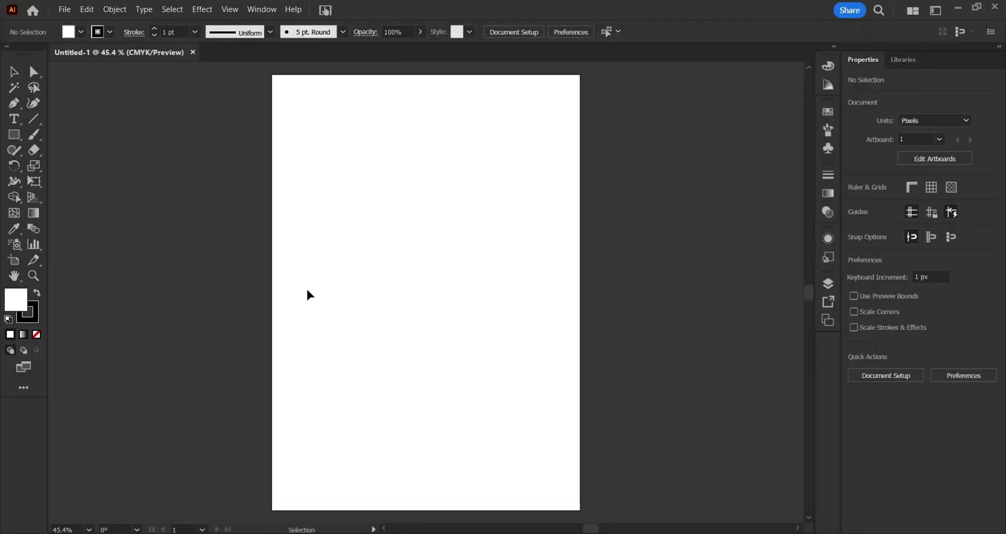
Draw a circle about 503 px in diameter on the artboard and shift it about 21 px to the right.
{"action": "left_click", "coordinate": [18, 136]}
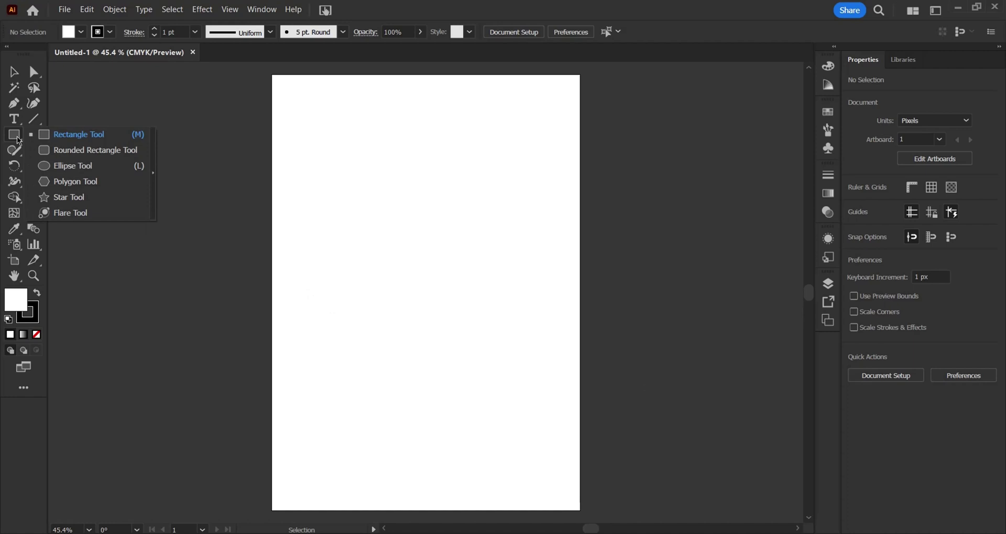
{"action": "left_click", "coordinate": [51, 168]}
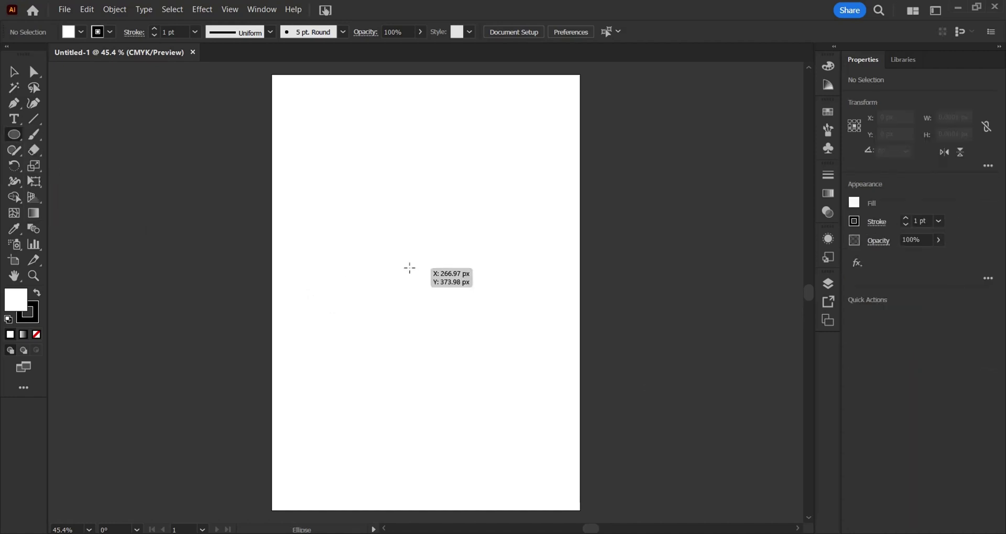
{"action": "left_click_drag", "start_coordinate": [410, 269], "coordinate": [499, 400]}
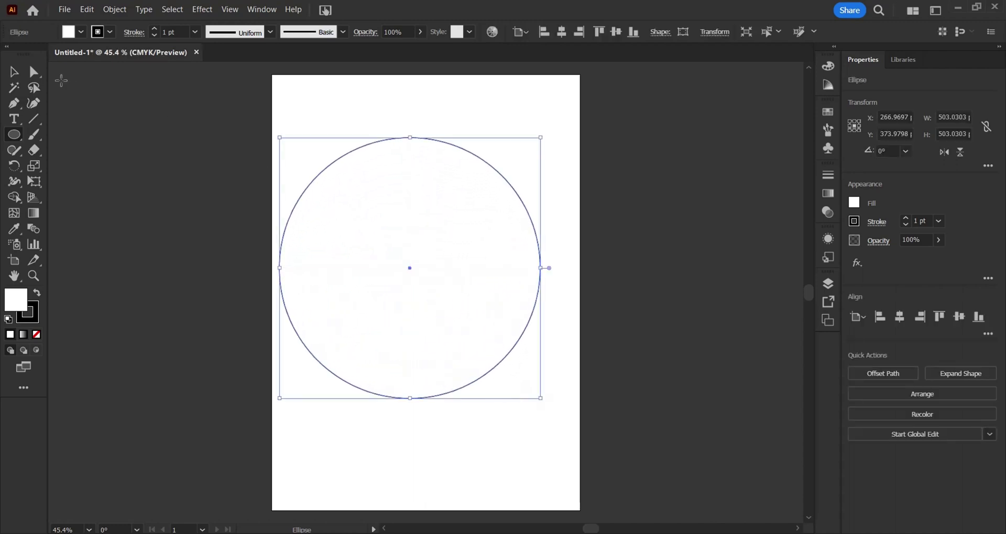
{"action": "left_click", "coordinate": [14, 72]}
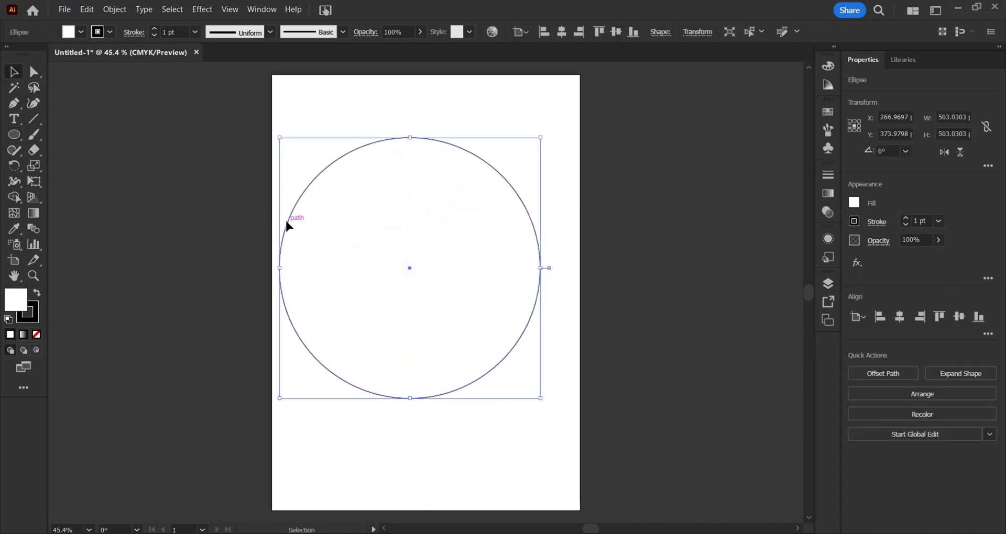
{"action": "left_click_drag", "start_coordinate": [286, 226], "coordinate": [298, 226]}
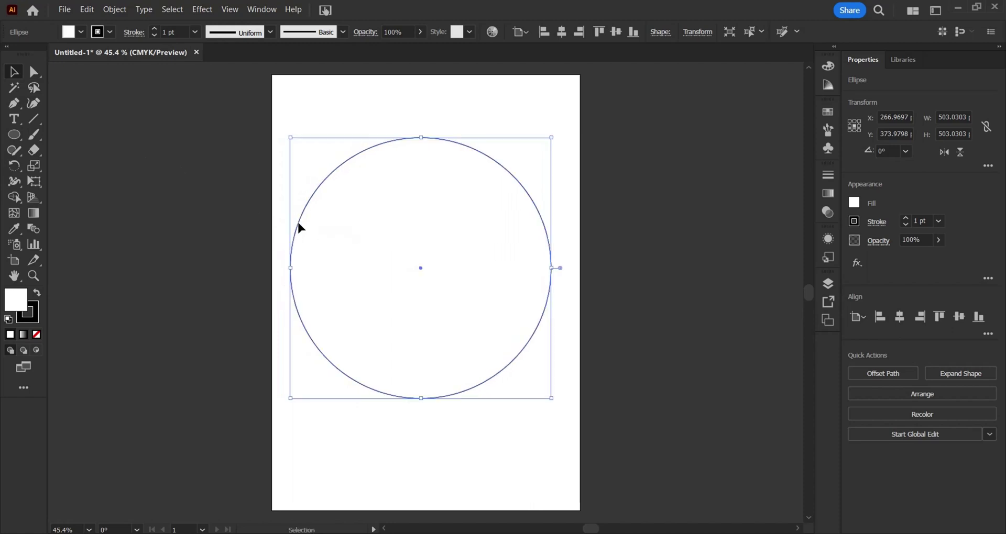
Draw a horizontal rectangle about 689 x 187 px across the middle of the circle, extending past both its sides.
{"action": "left_click", "coordinate": [19, 142]}
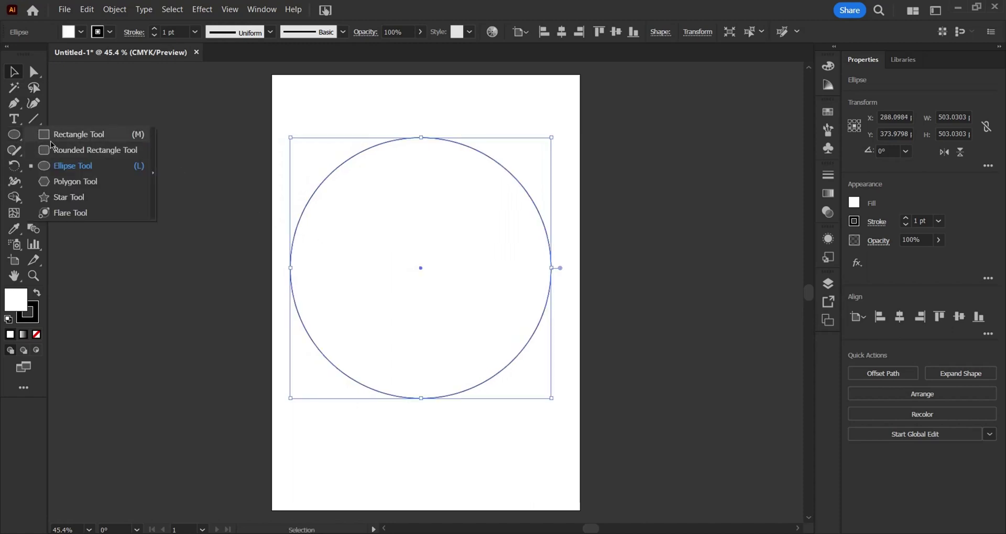
{"action": "left_click", "coordinate": [51, 139]}
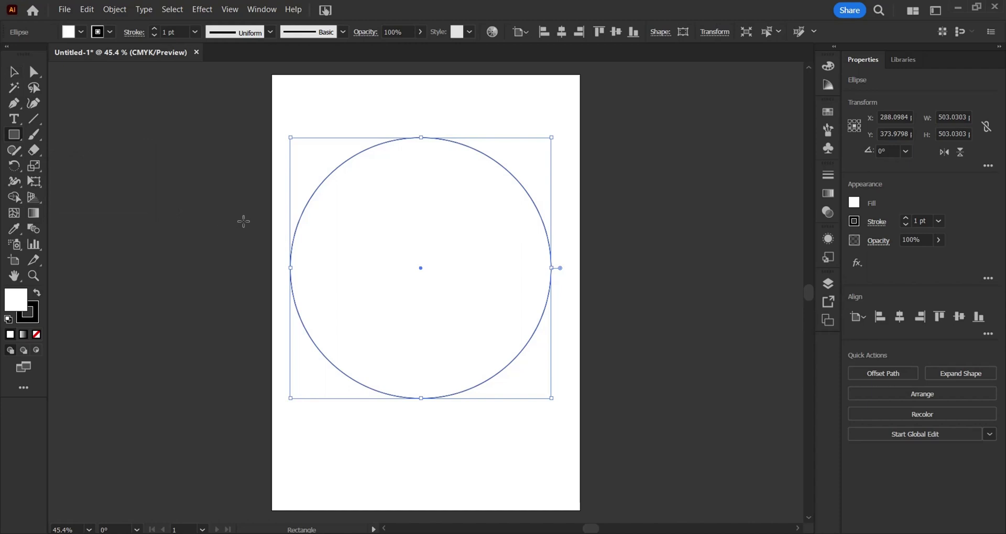
{"action": "left_click_drag", "start_coordinate": [243, 221], "coordinate": [600, 318]}
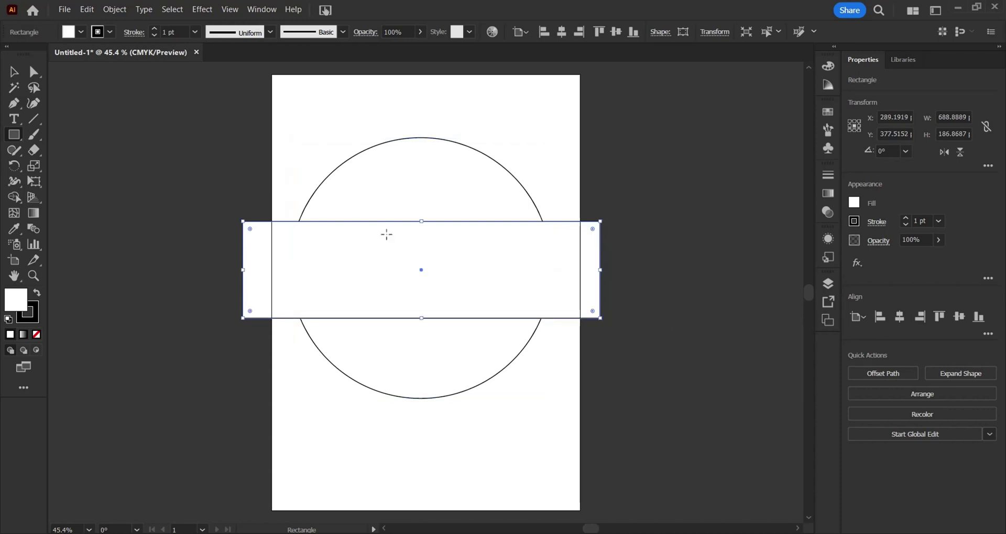
Select the circle and rectangle and expand their fill and stroke.
{"action": "key", "text": "ctrl+a"}
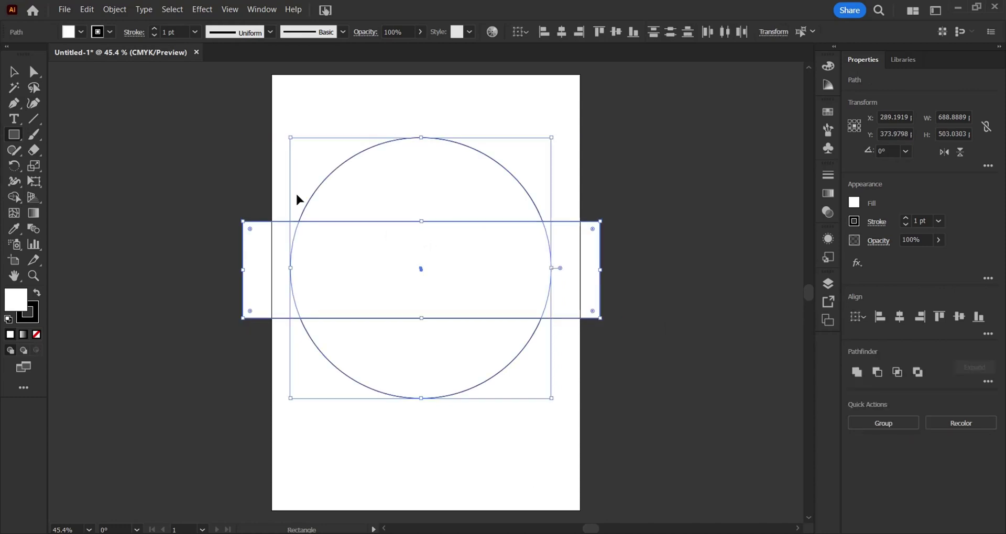
{"action": "left_click", "coordinate": [115, 10]}
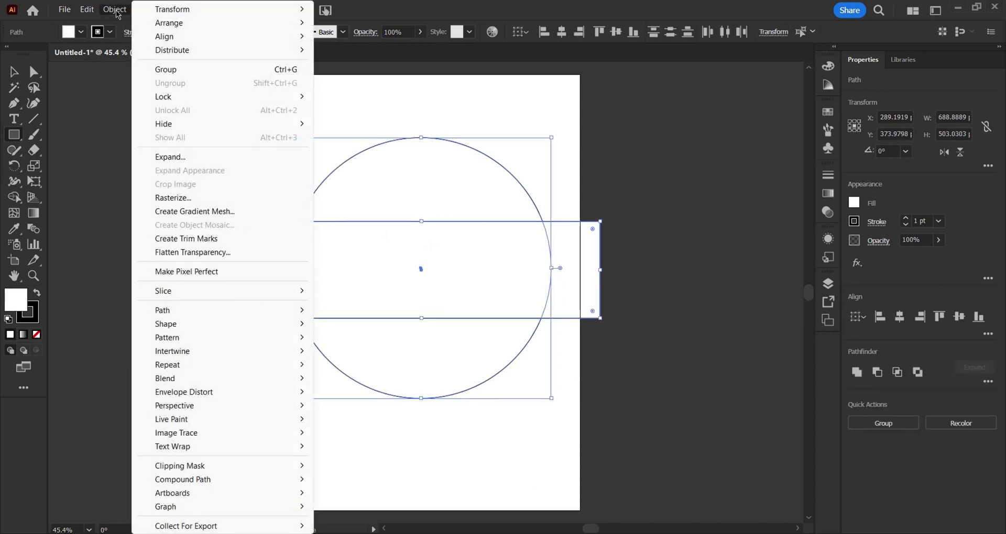
{"action": "left_click", "coordinate": [176, 159]}
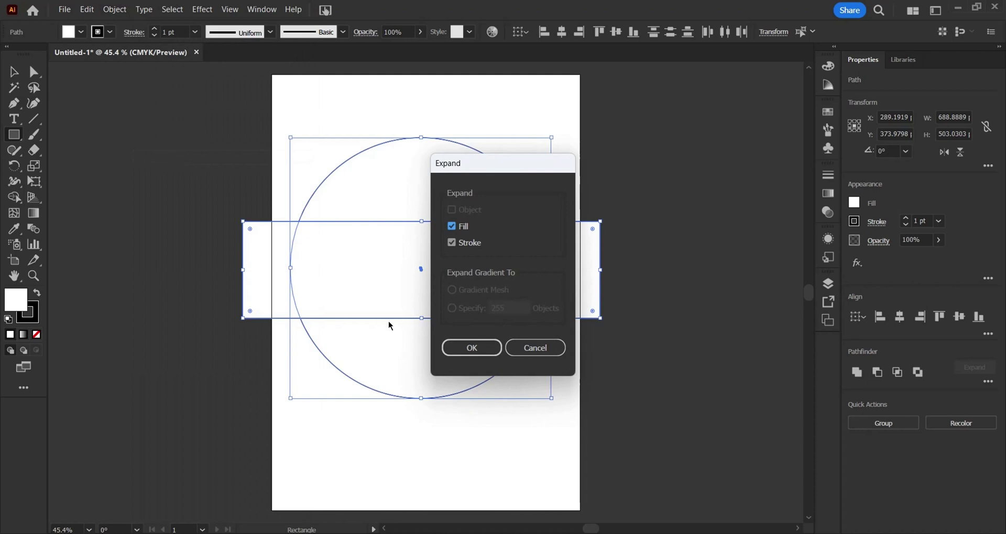
{"action": "left_click", "coordinate": [471, 344]}
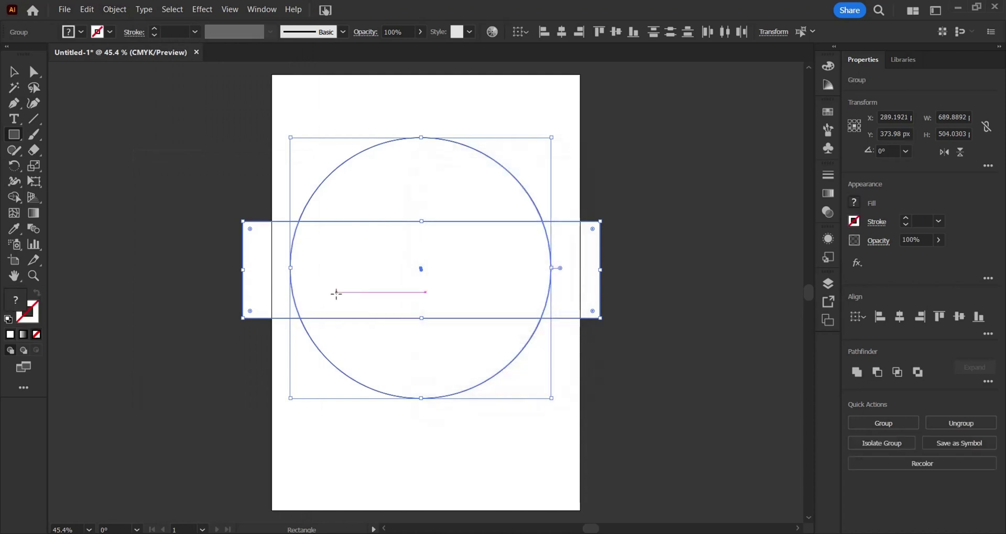
Remove the parts of the rectangle outside the circle on both sides with the Shape Builder tool.
{"action": "left_click", "coordinate": [11, 198]}
{"action": "left_click", "coordinate": [59, 198]}
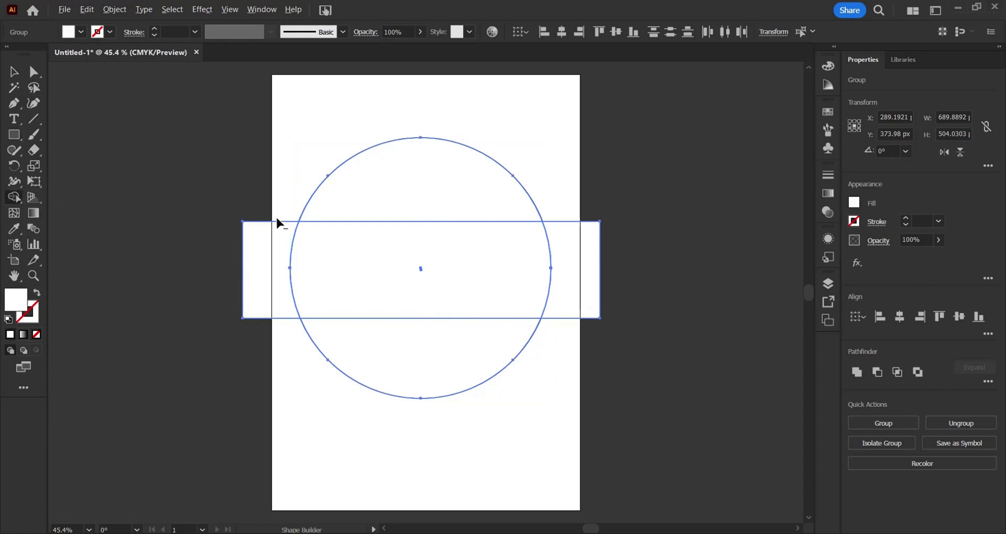
{"action": "left_click_drag", "start_coordinate": [278, 274], "coordinate": [277, 334]}
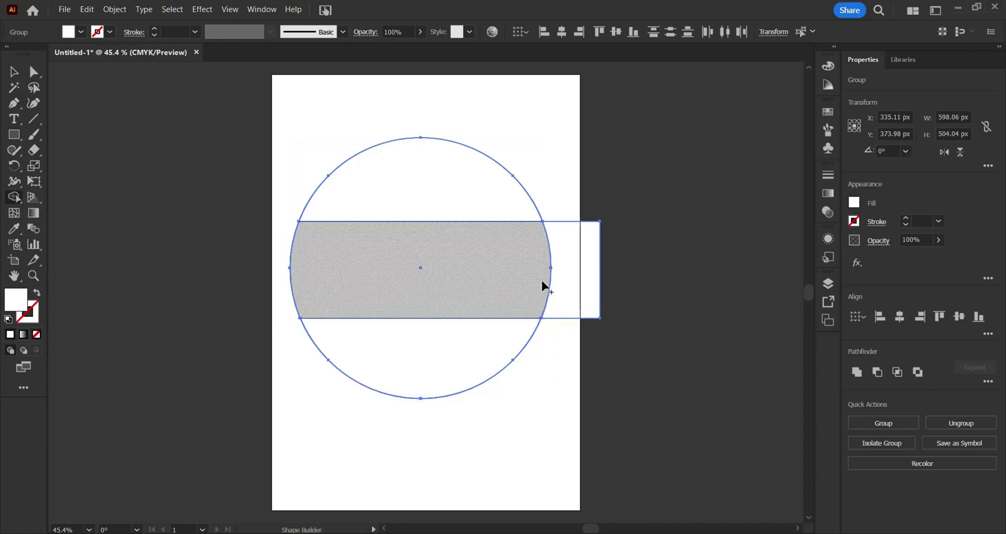
{"action": "left_click_drag", "start_coordinate": [563, 221], "coordinate": [564, 334]}
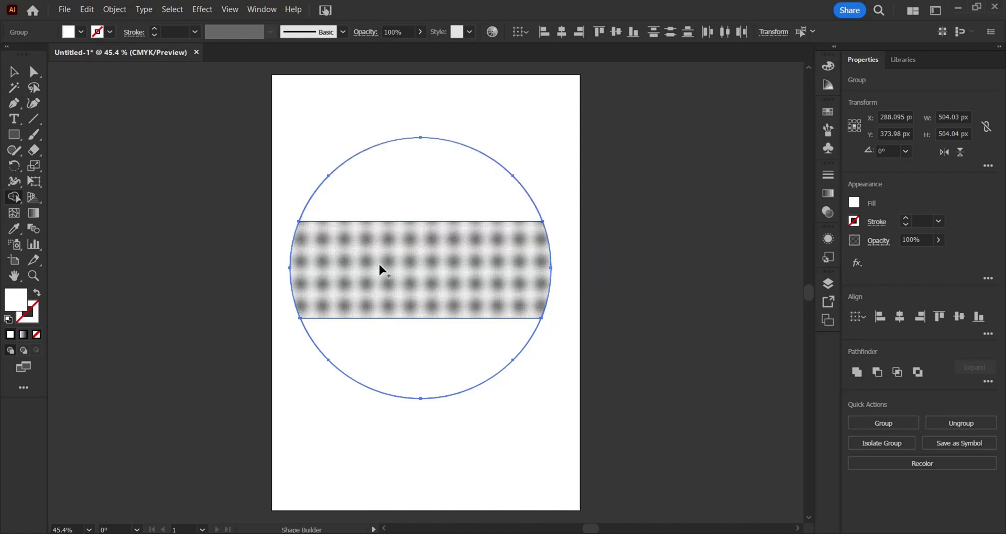
{"action": "left_click_drag", "start_coordinate": [389, 342], "coordinate": [461, 346]}
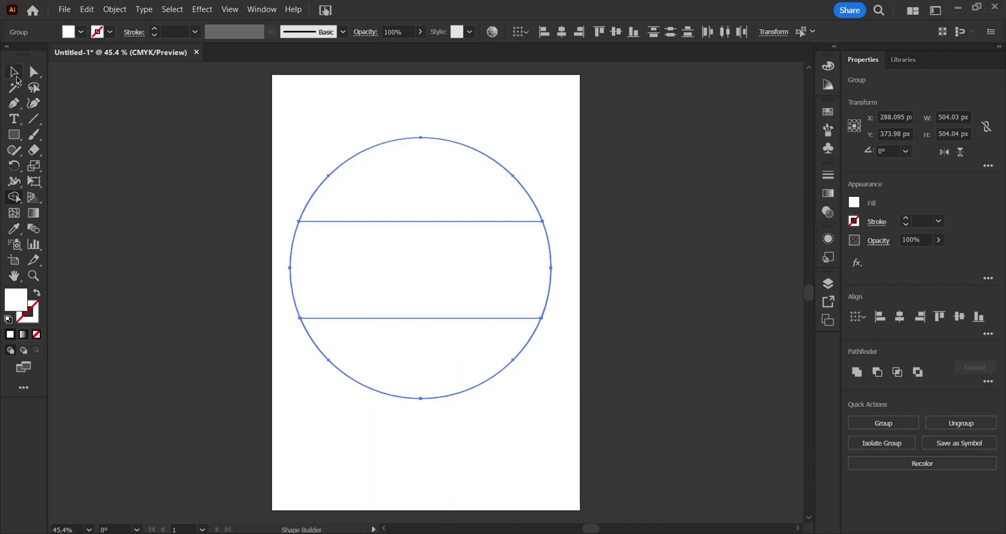
Fill the circle's top section with black using the Shape Builder tool.
{"action": "left_click", "coordinate": [81, 32]}
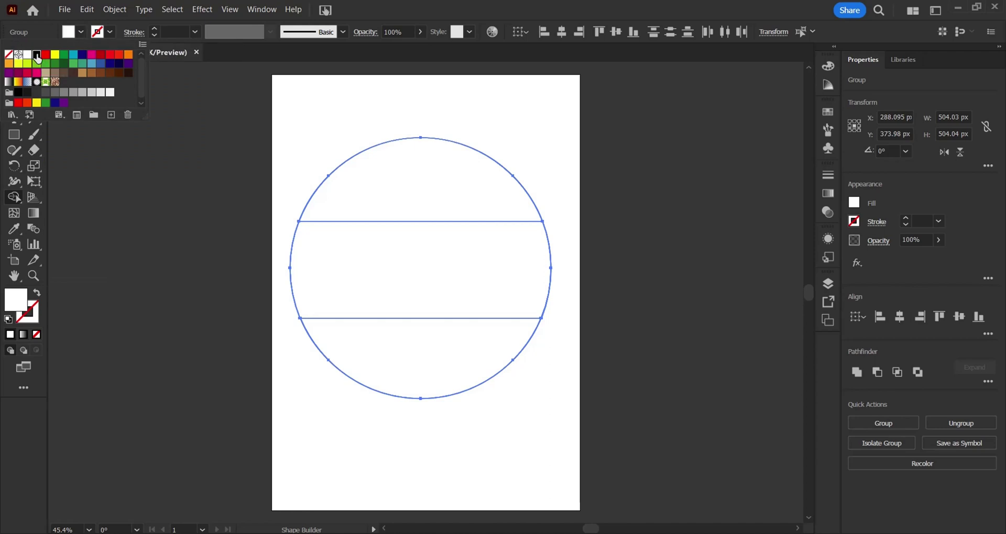
{"action": "left_click", "coordinate": [37, 55]}
{"action": "left_click", "coordinate": [362, 194]}
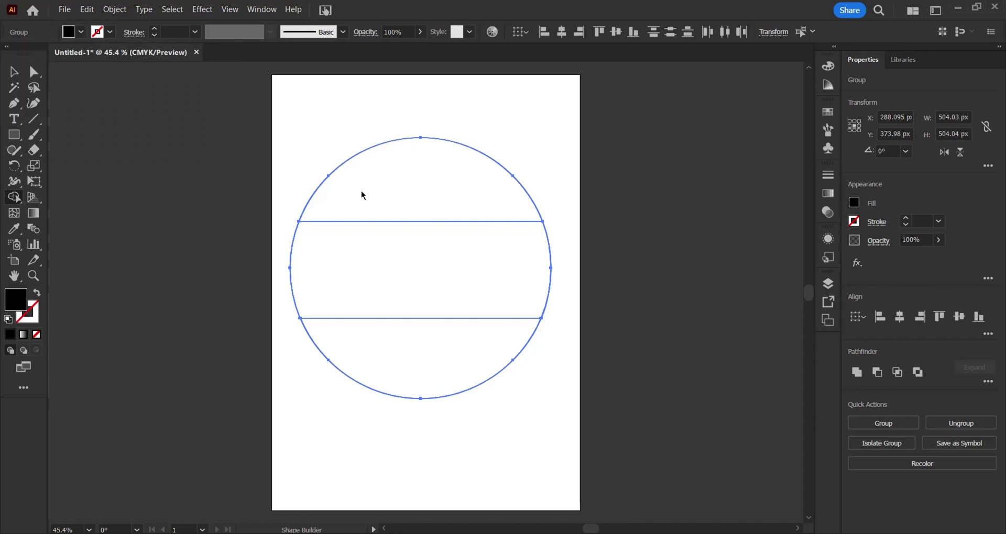
{"action": "left_click", "coordinate": [362, 195]}
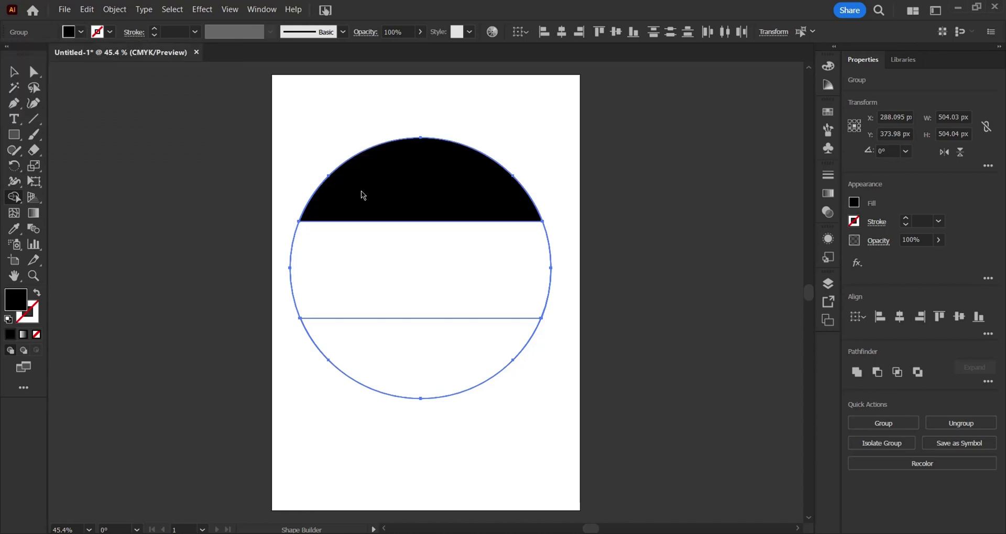
Fill the circle's middle band with red using the Shape Builder tool.
{"action": "left_click", "coordinate": [81, 32]}
{"action": "left_click", "coordinate": [47, 55]}
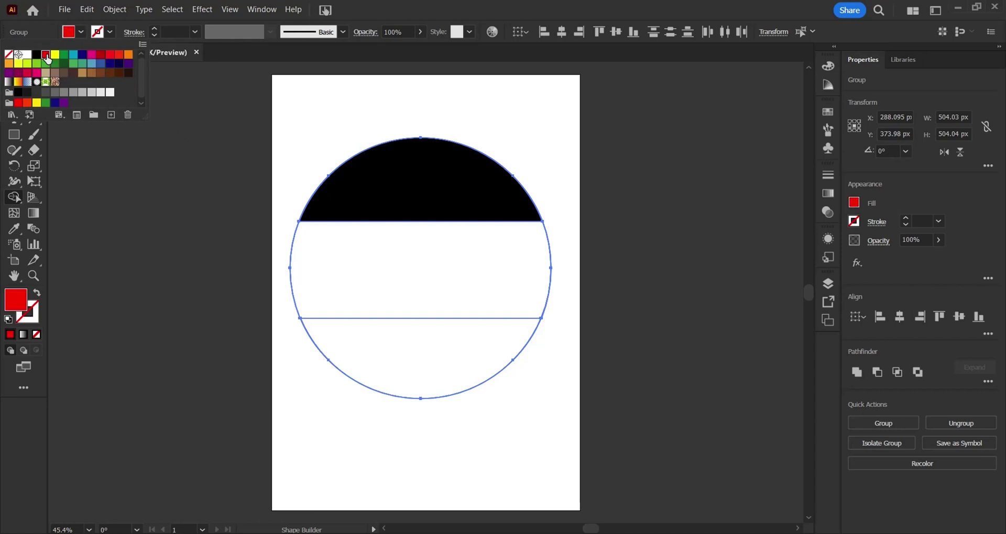
{"action": "left_click", "coordinate": [334, 242]}
{"action": "left_click", "coordinate": [334, 242]}
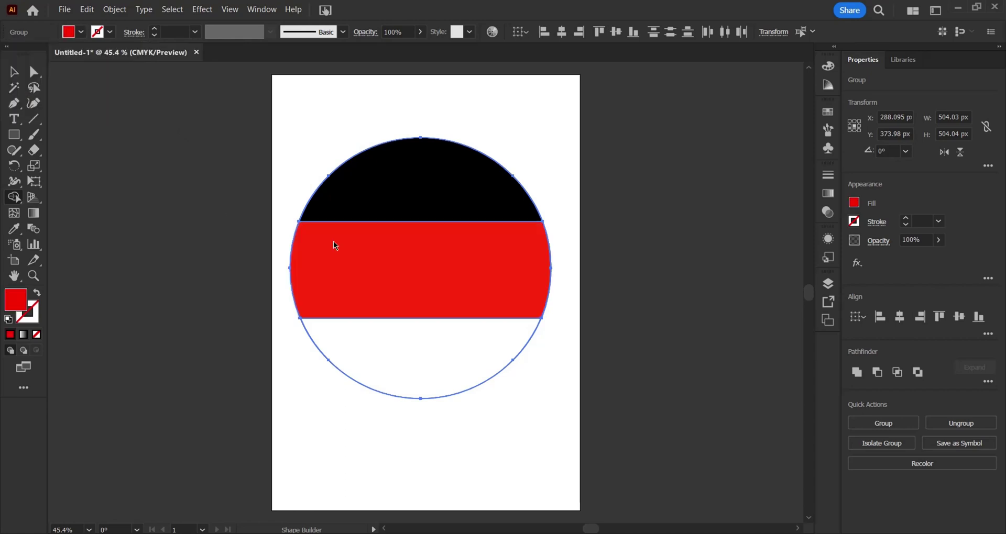
Fill the circle's bottom section with white using the Shape Builder tool.
{"action": "left_click", "coordinate": [81, 32]}
{"action": "left_click", "coordinate": [27, 54]}
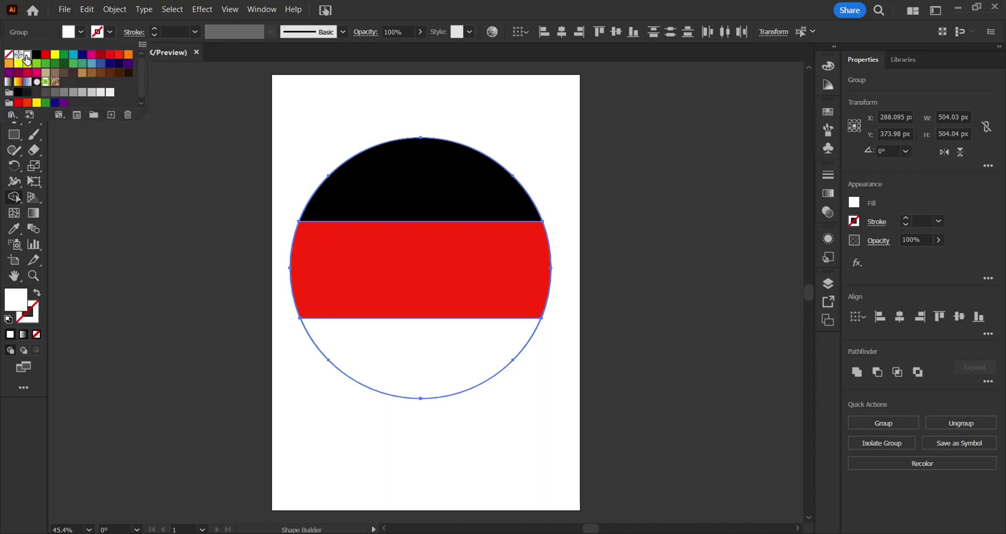
{"action": "left_click", "coordinate": [439, 358]}
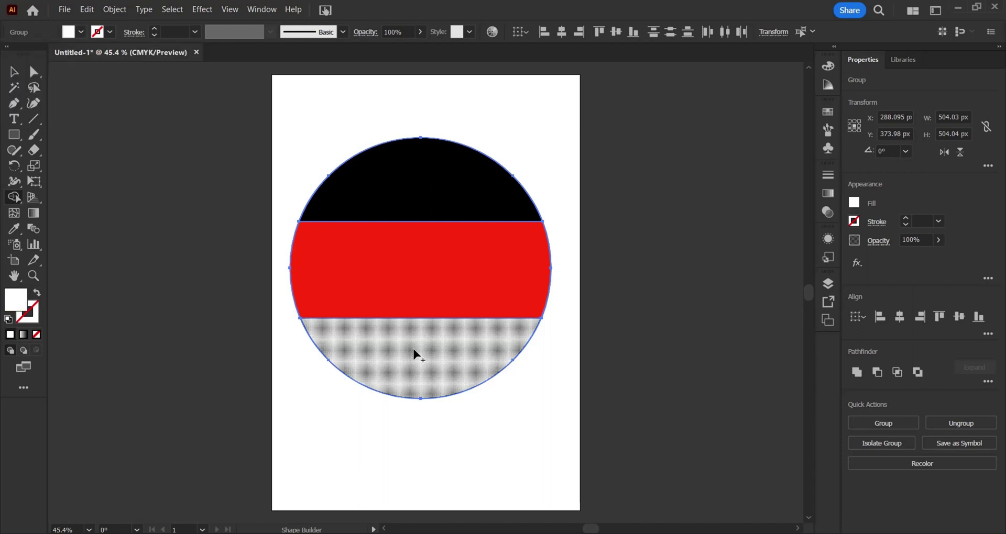
{"action": "left_click", "coordinate": [414, 355]}
Make the selected three-colour circle artwork pixel perfect.
{"action": "left_click", "coordinate": [18, 78]}
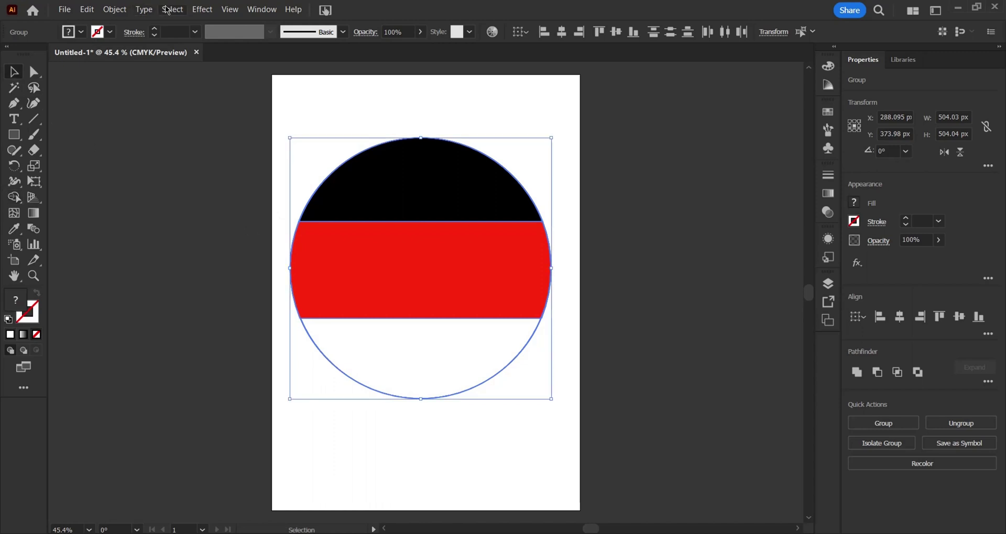
{"action": "left_click", "coordinate": [120, 11]}
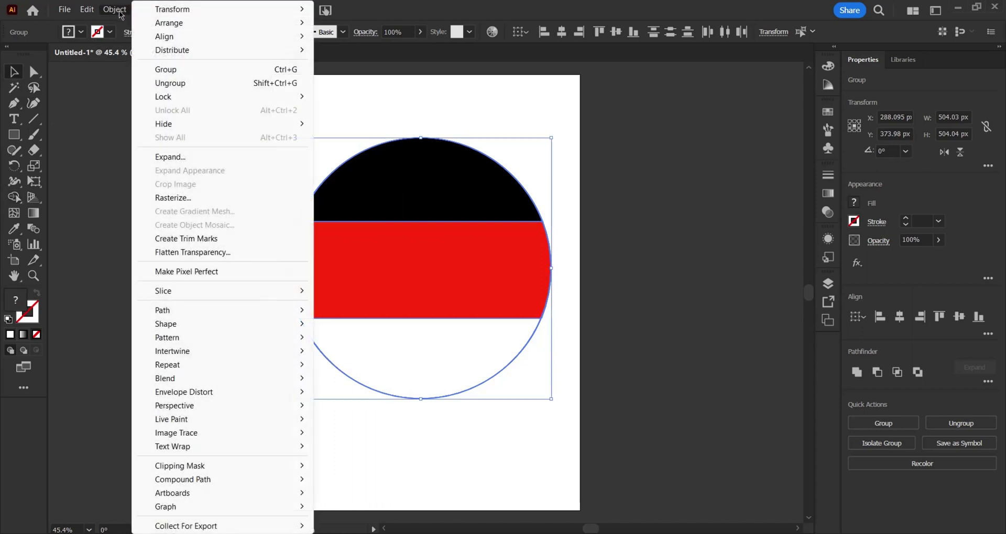
{"action": "left_click", "coordinate": [195, 270]}
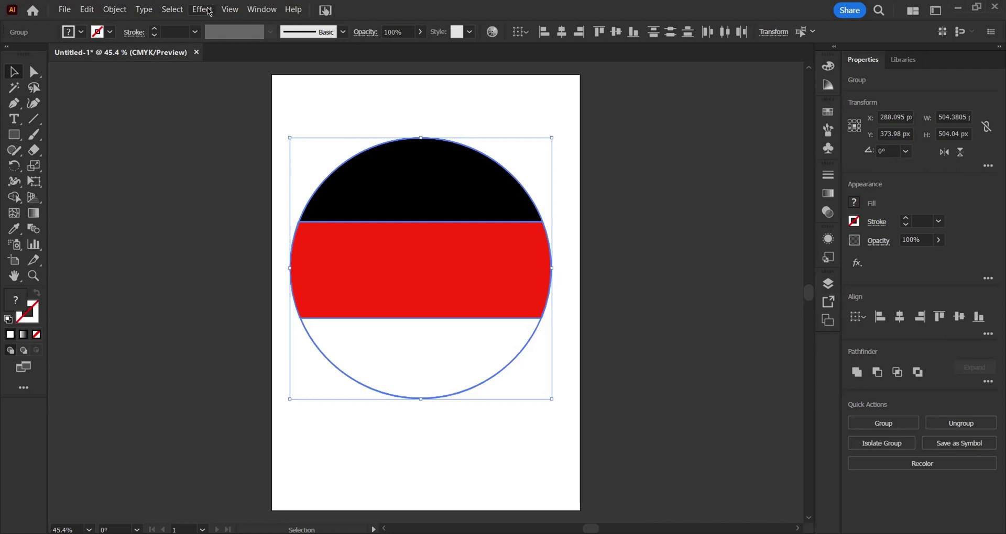
Apply a Drop Shadow to the three-colour circle with Multiply mode, 75% opacity, 7 px offsets and 5 px blur.
{"action": "left_click", "coordinate": [202, 10]}
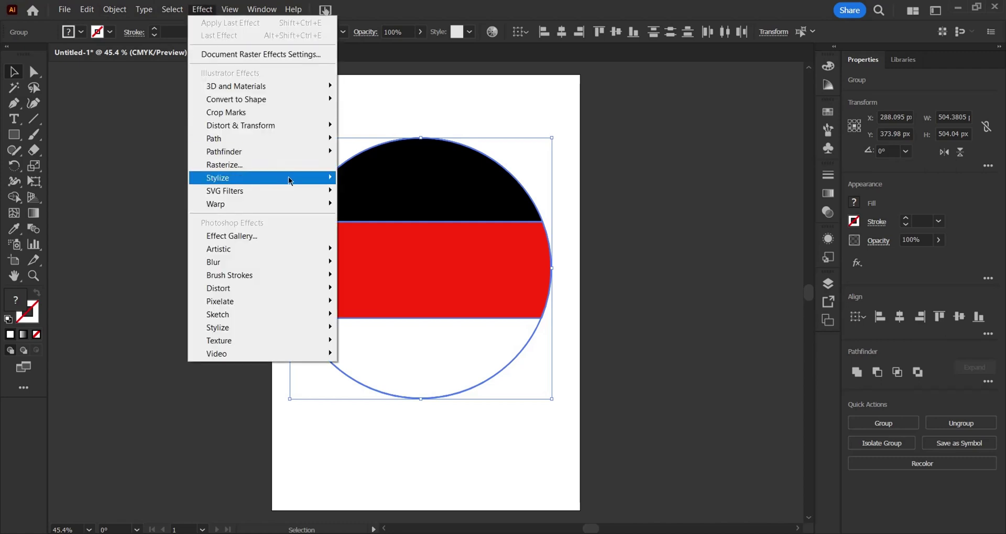
{"action": "mouse_move", "coordinate": [290, 180]}
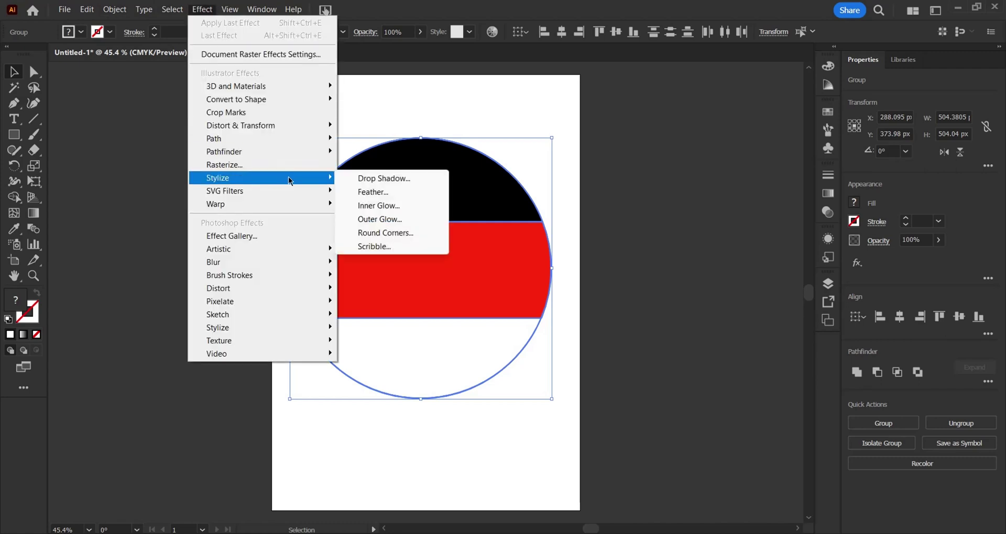
{"action": "left_click", "coordinate": [370, 181]}
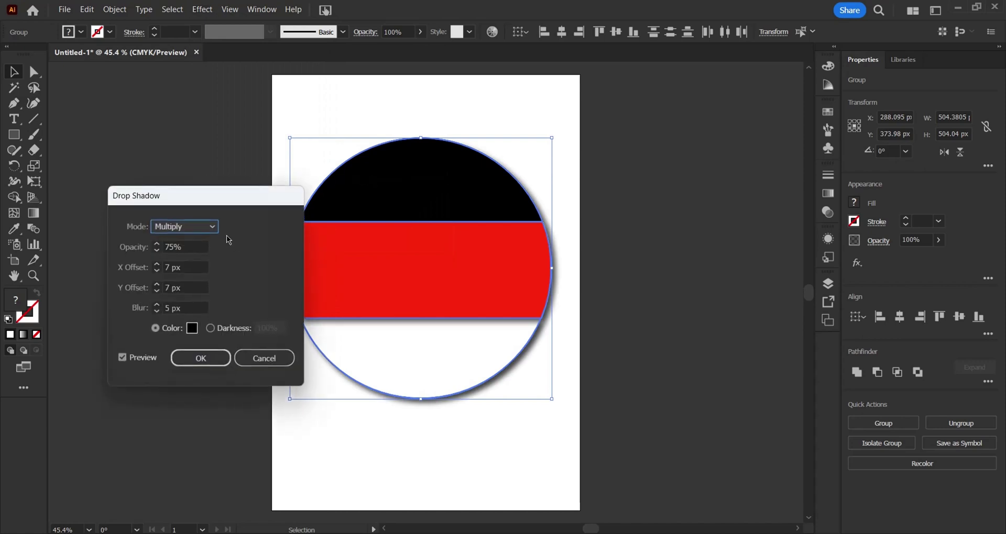
{"action": "left_click", "coordinate": [200, 358]}
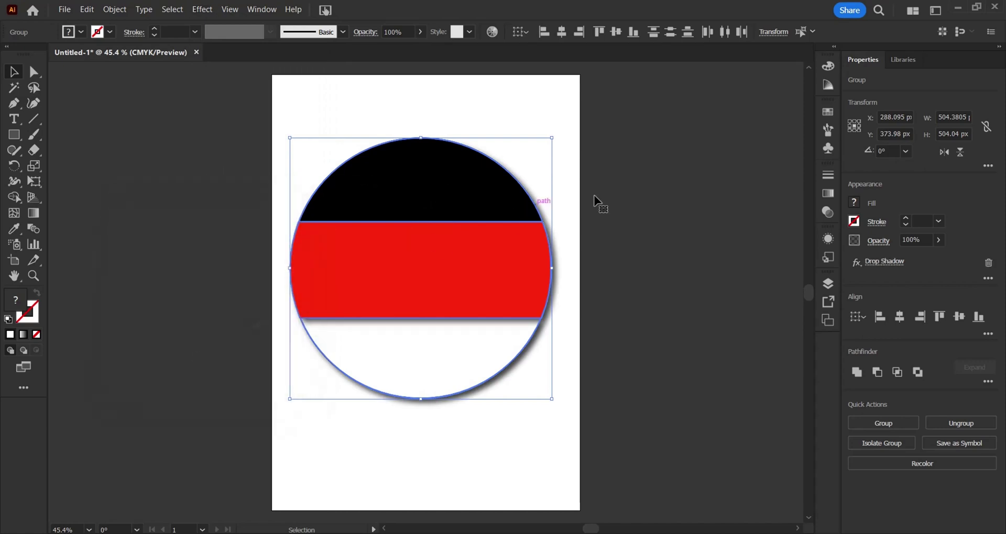
{"action": "left_click", "coordinate": [649, 198]}
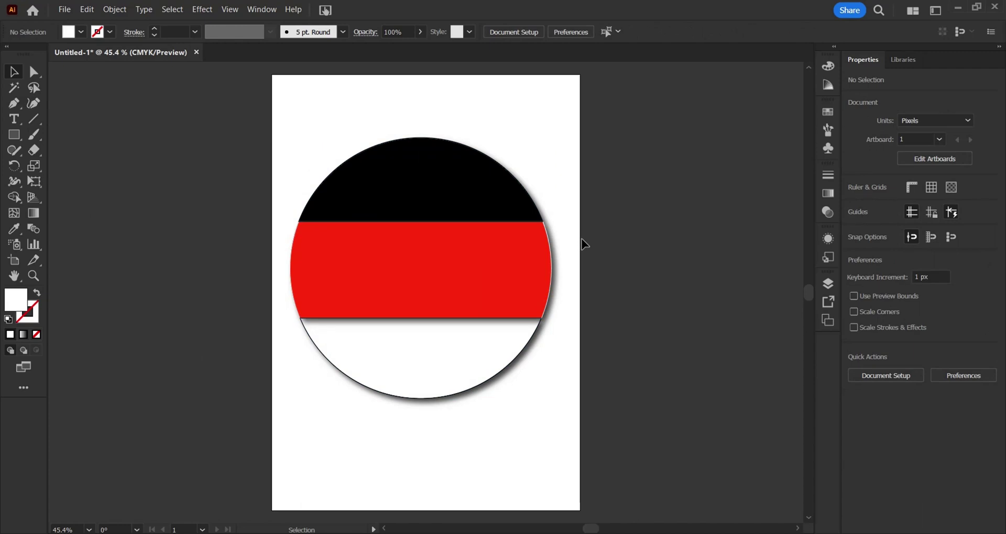
{"action": "left_click", "coordinate": [65, 10]}
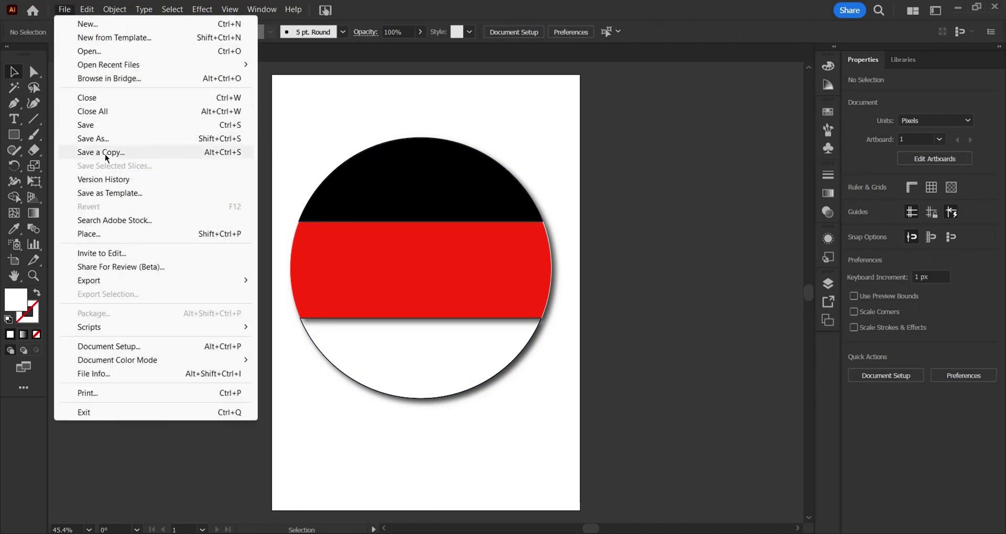
{"action": "left_click", "coordinate": [95, 139]}
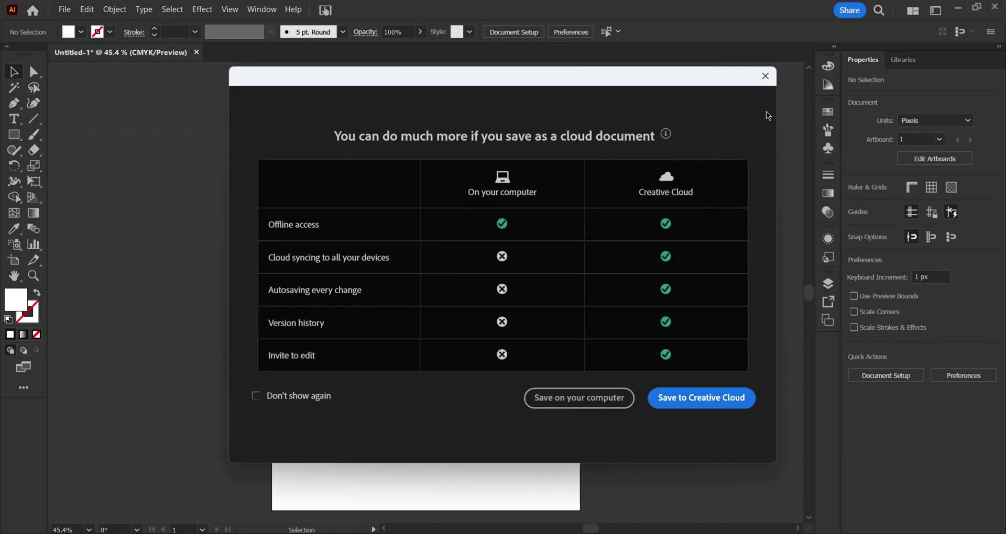
{"action": "left_click", "coordinate": [765, 76]}
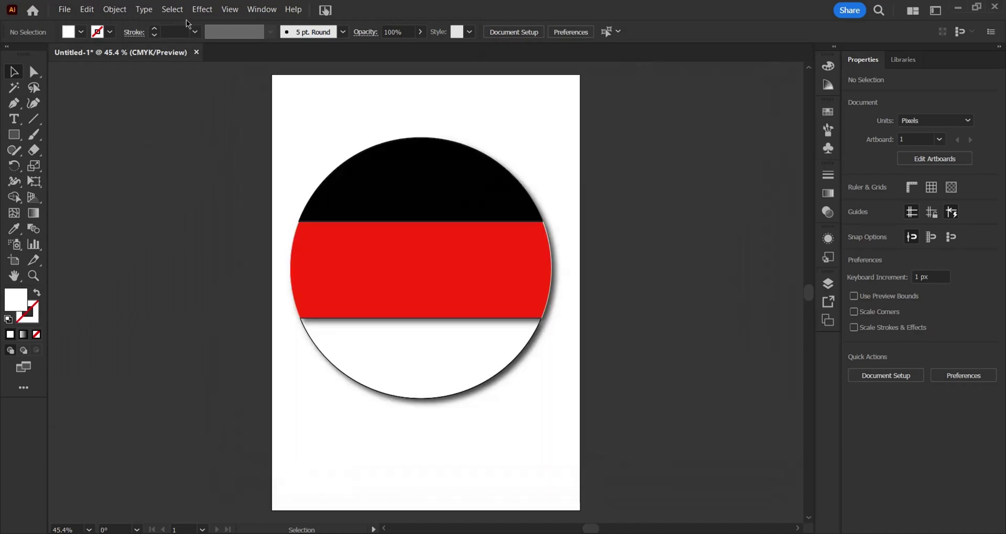
Export the artwork to the G Flag folder as a PNG named Abba Gada Flag, at 300 ppi with a transparent background.
{"action": "left_click", "coordinate": [65, 9]}
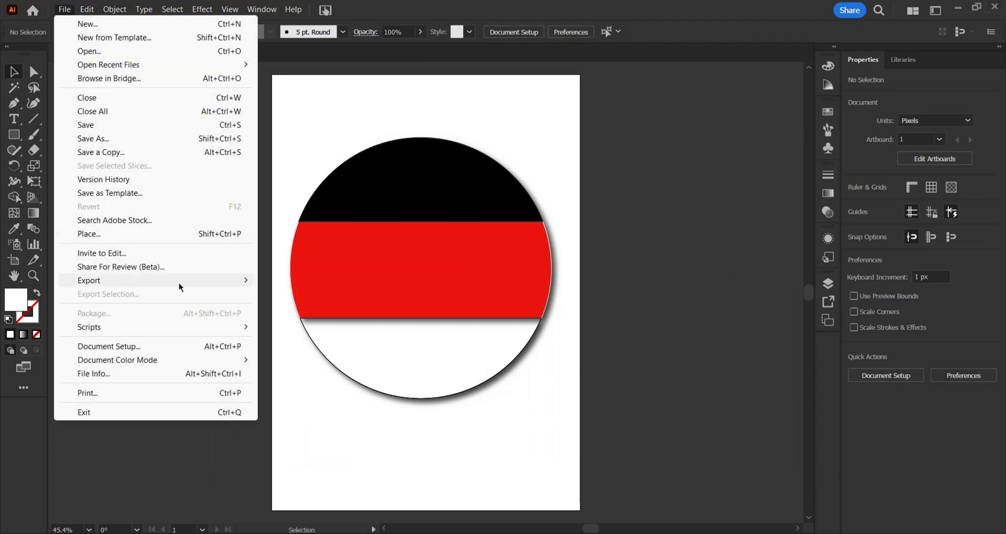
{"action": "mouse_move", "coordinate": [196, 282]}
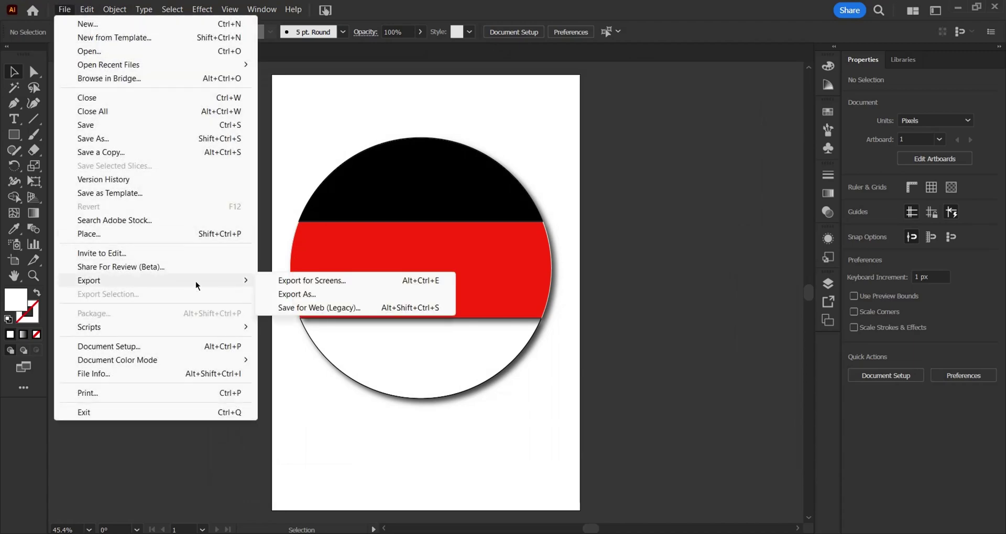
{"action": "left_click", "coordinate": [296, 295]}
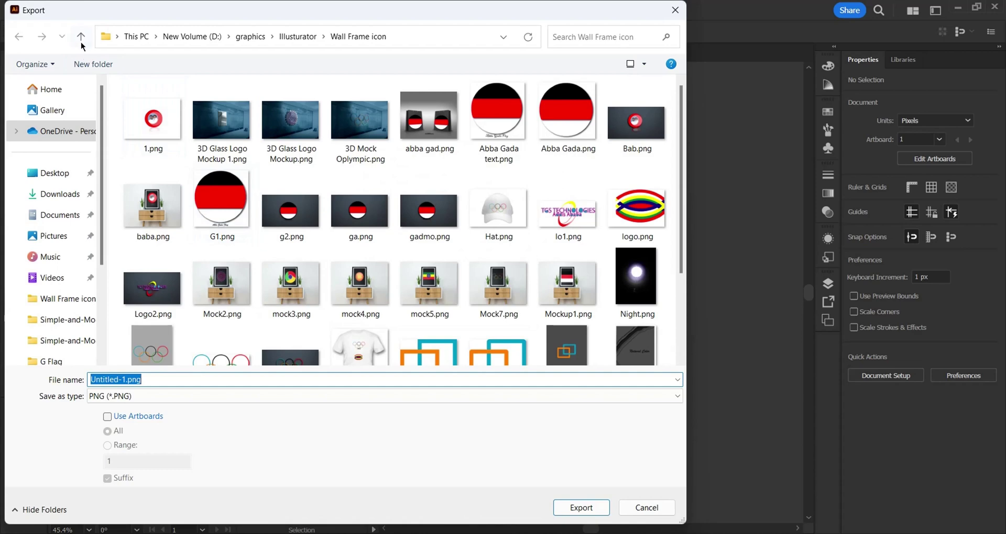
{"action": "left_click", "coordinate": [80, 38]}
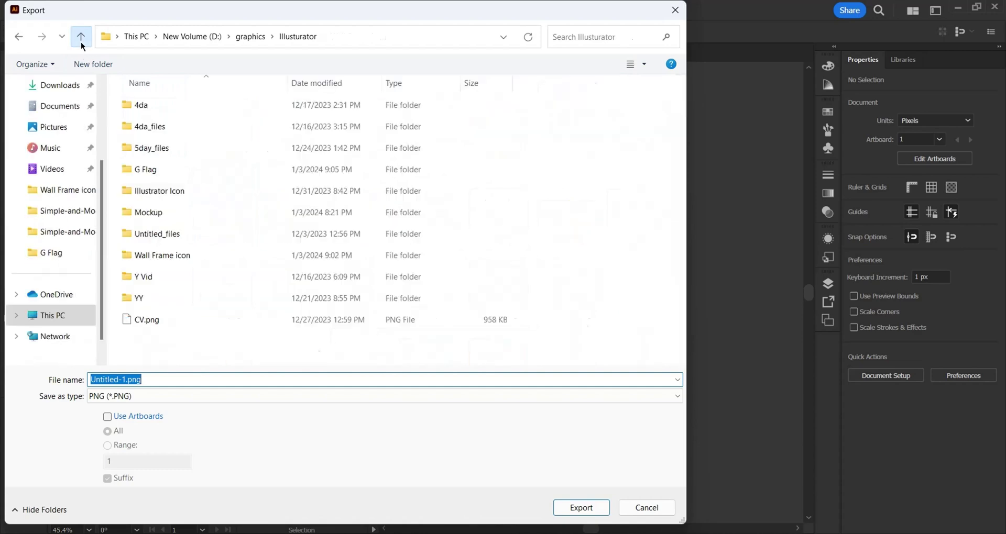
{"action": "double_click", "coordinate": [157, 170]}
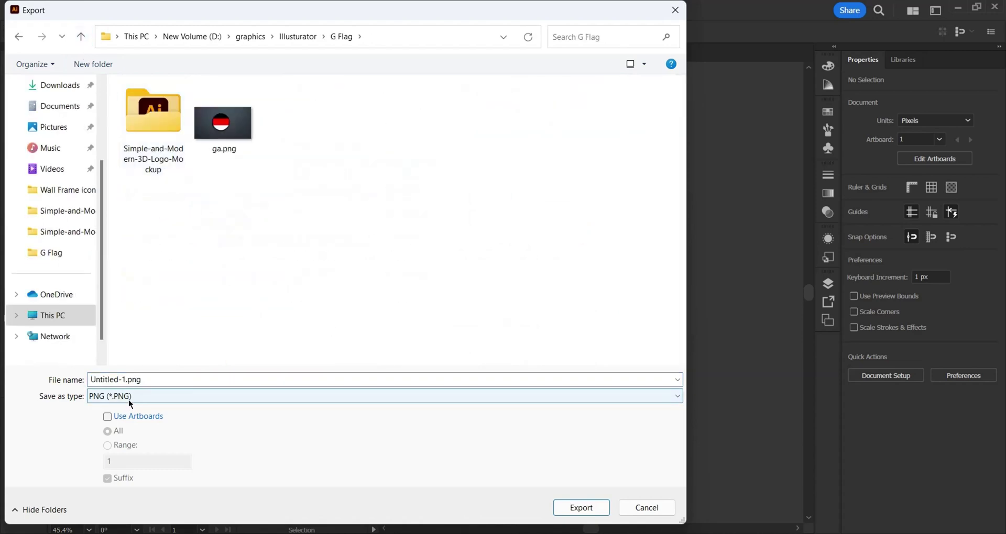
{"action": "left_click", "coordinate": [149, 381]}
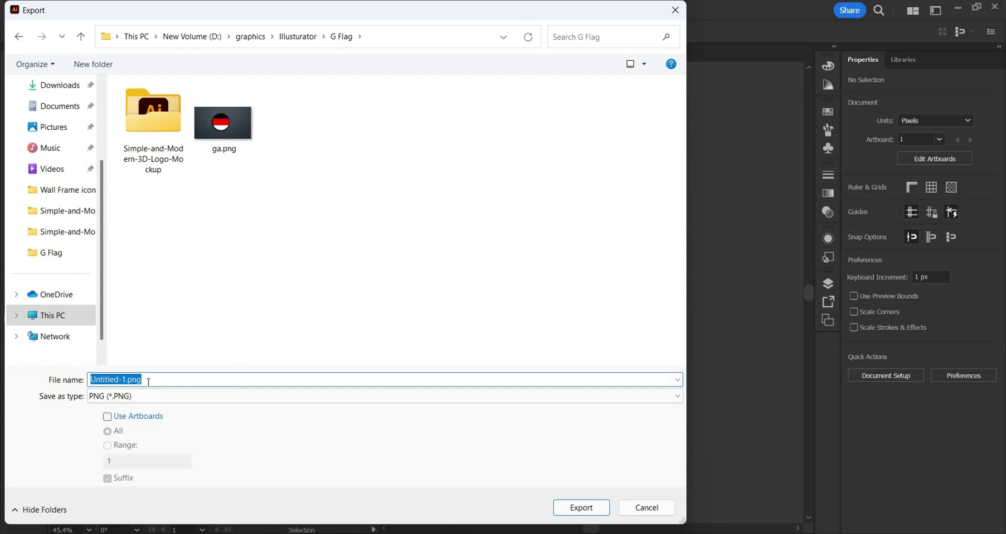
{"action": "type", "text": "Abba Gada Flag"}
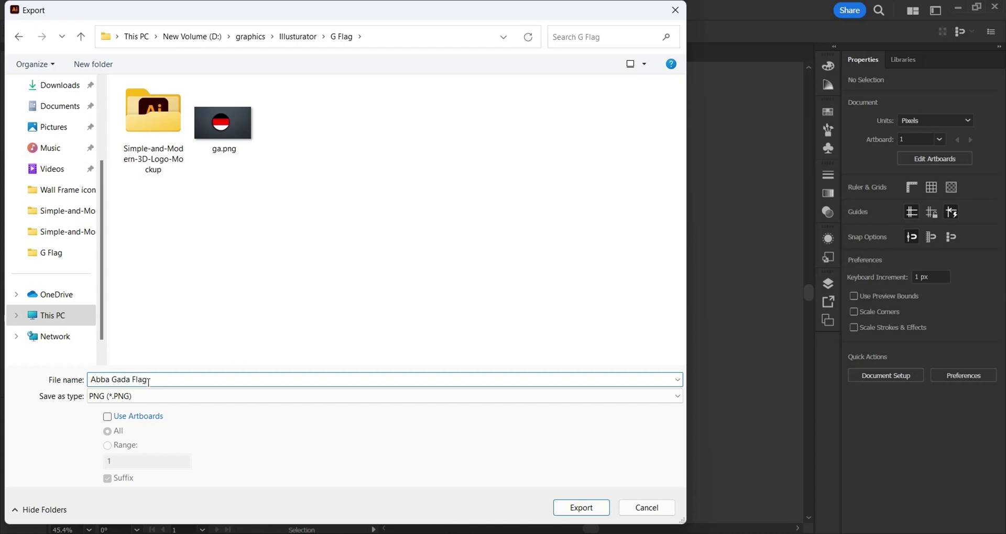
{"action": "key", "text": "Return"}
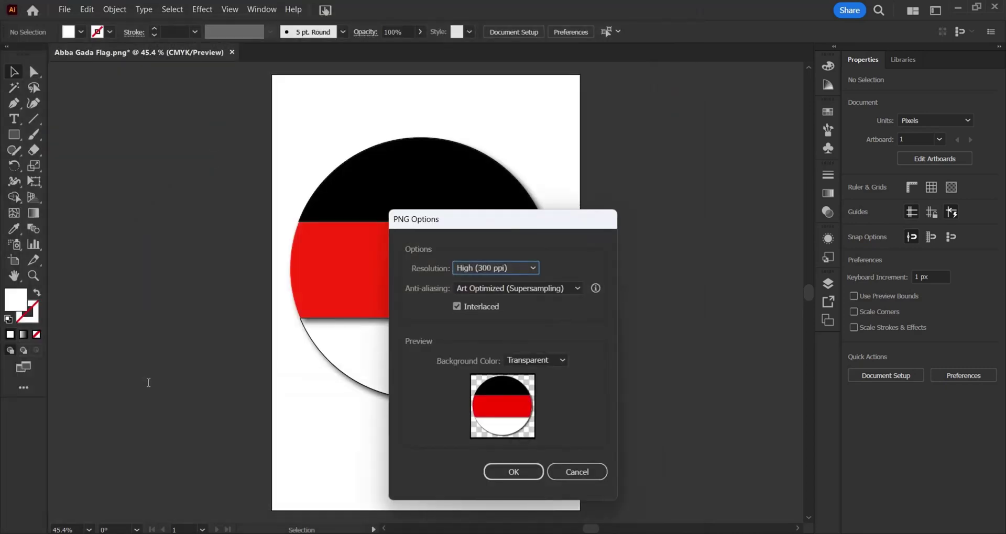
{"action": "left_click", "coordinate": [504, 472]}
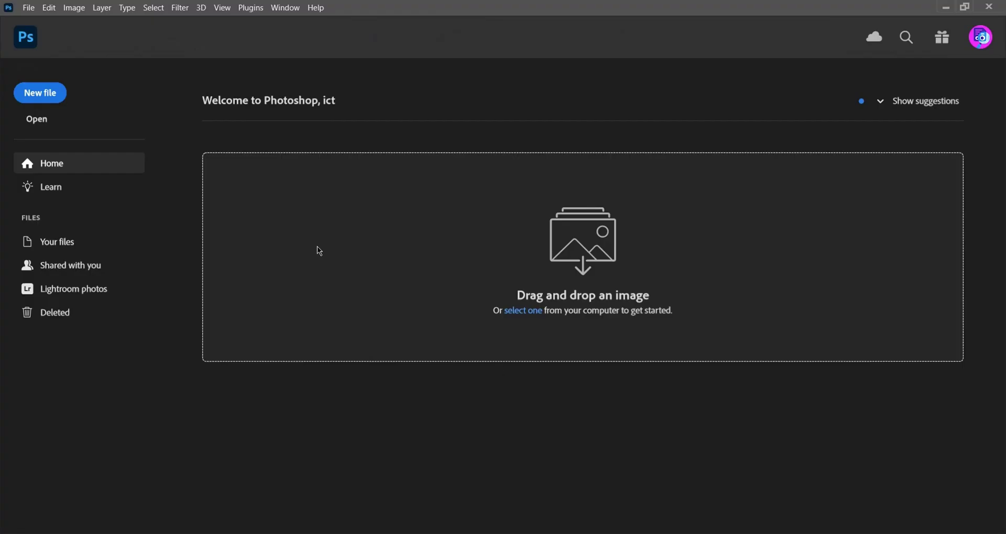
In Photoshop, open Simple and Modern 3D Logo Mockup.psd from the mockup folder inside G Flag.
{"action": "left_click", "coordinate": [37, 119]}
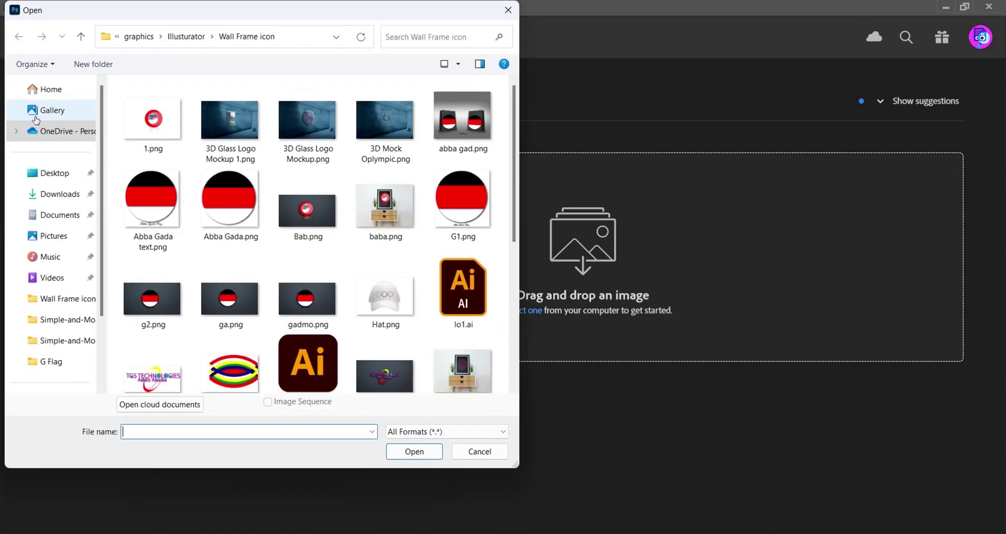
{"action": "left_click", "coordinate": [82, 38]}
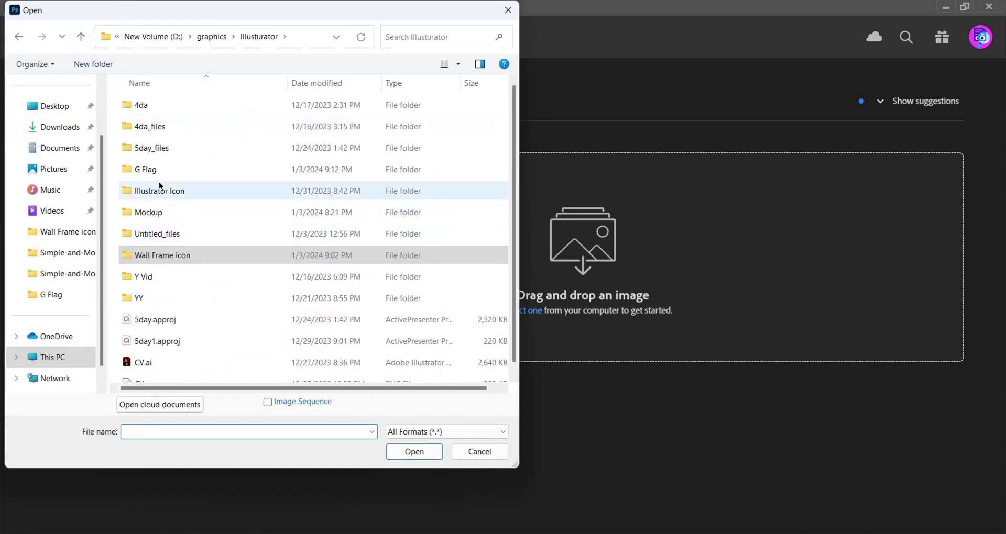
{"action": "double_click", "coordinate": [148, 169]}
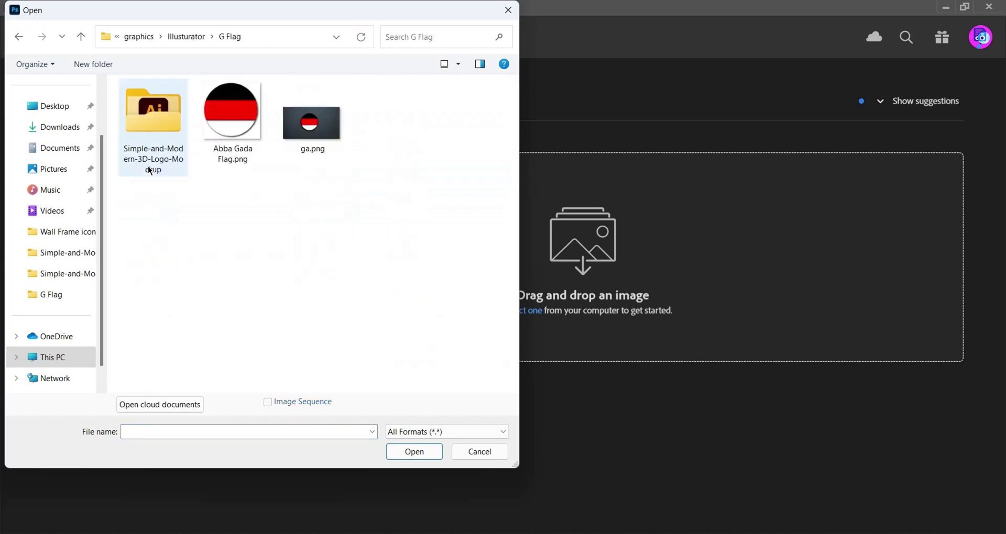
{"action": "double_click", "coordinate": [155, 121]}
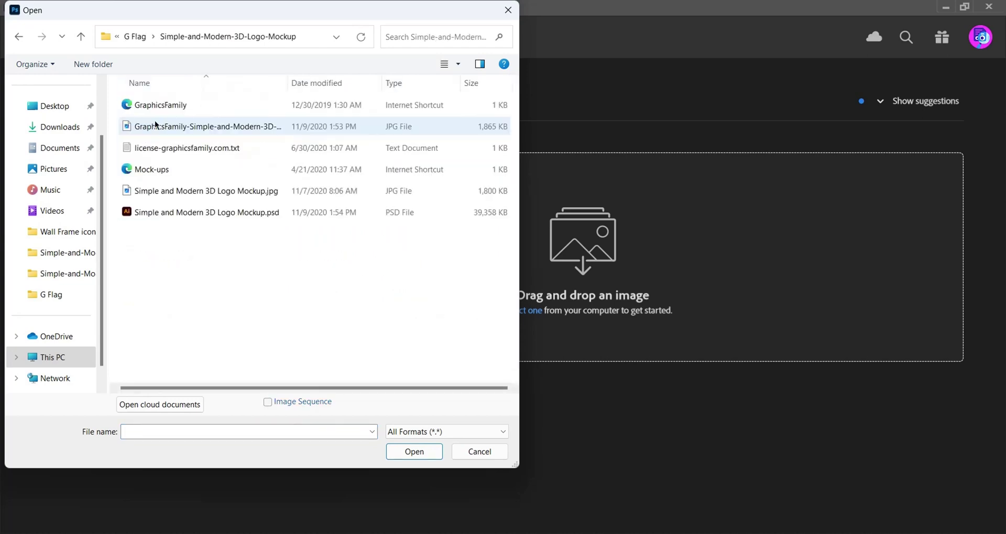
{"action": "left_click", "coordinate": [207, 211]}
{"action": "left_click", "coordinate": [402, 453]}
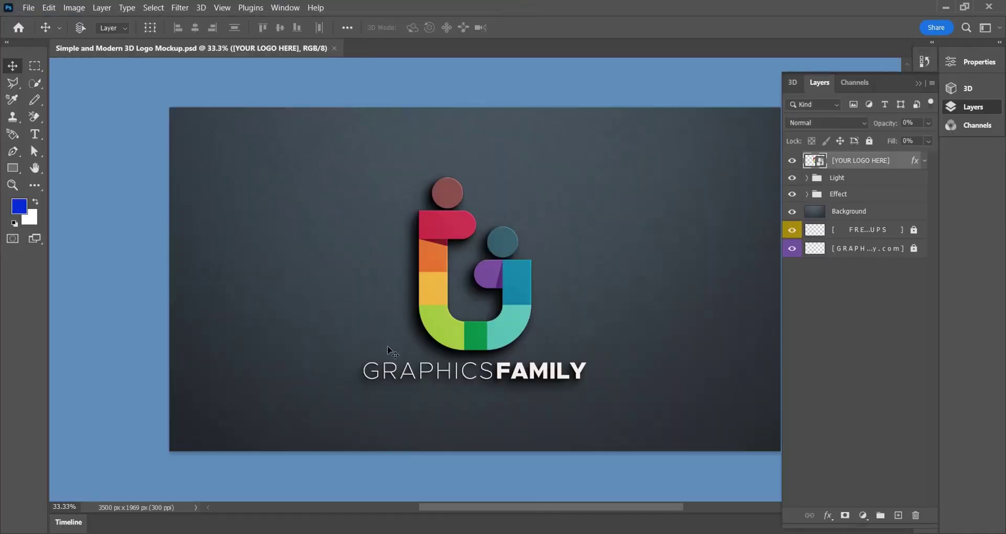
Open Abba Gada Flag.png from the G Flag folder as a second document.
{"action": "left_click", "coordinate": [26, 7]}
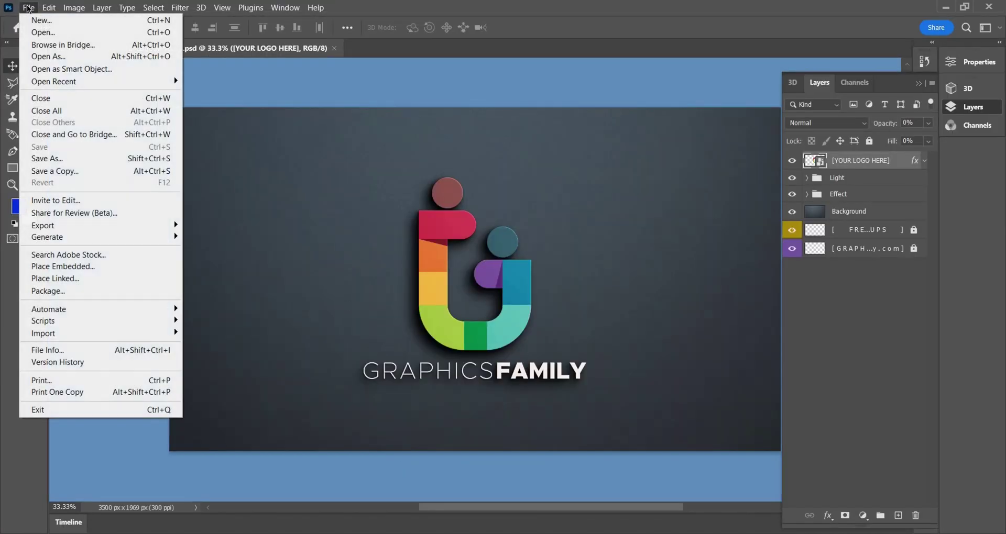
{"action": "left_click", "coordinate": [44, 32]}
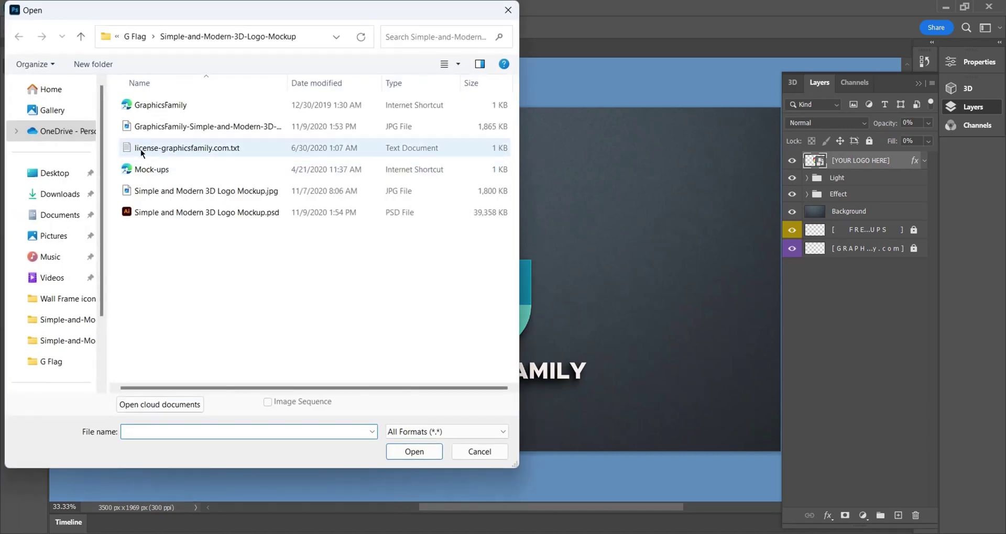
{"action": "left_click", "coordinate": [81, 37]}
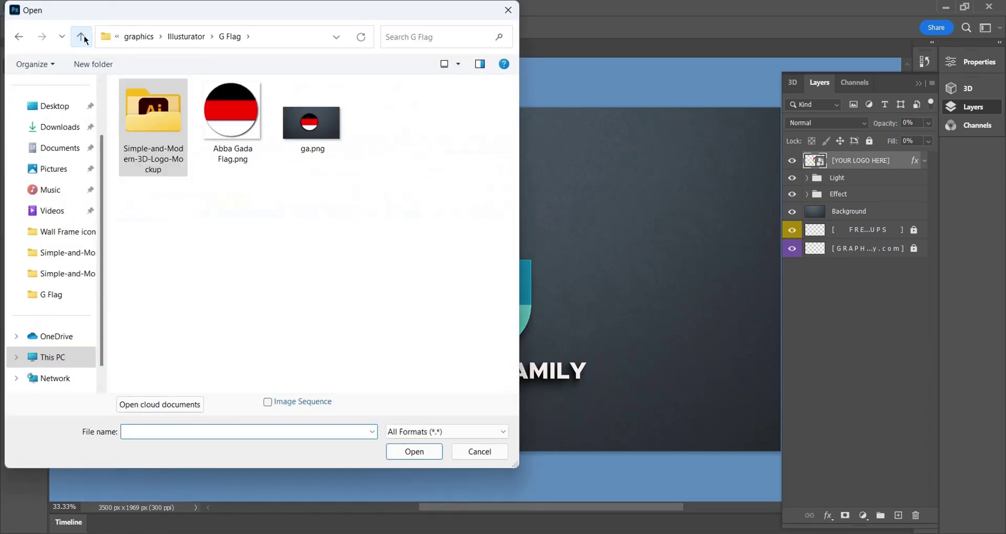
{"action": "left_click", "coordinate": [226, 114]}
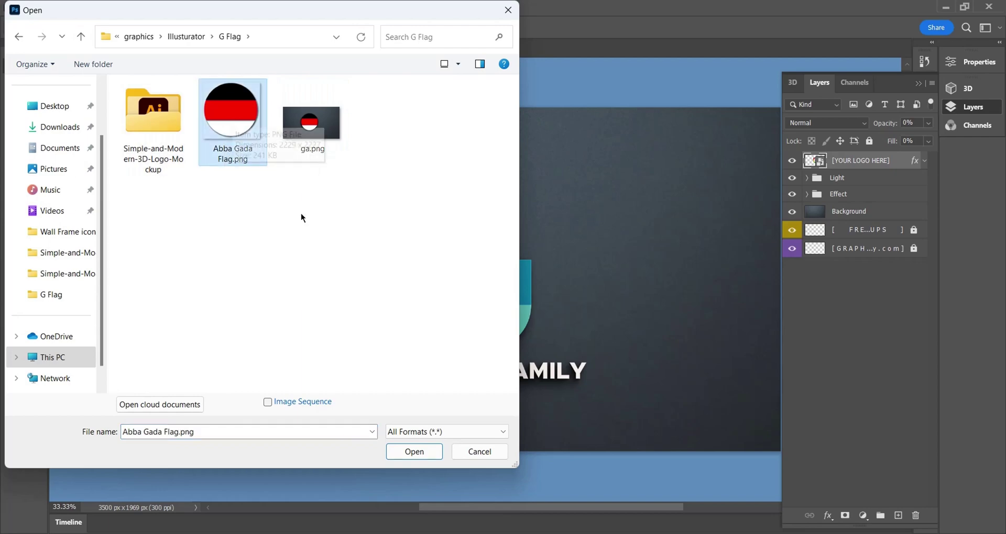
{"action": "left_click", "coordinate": [413, 452]}
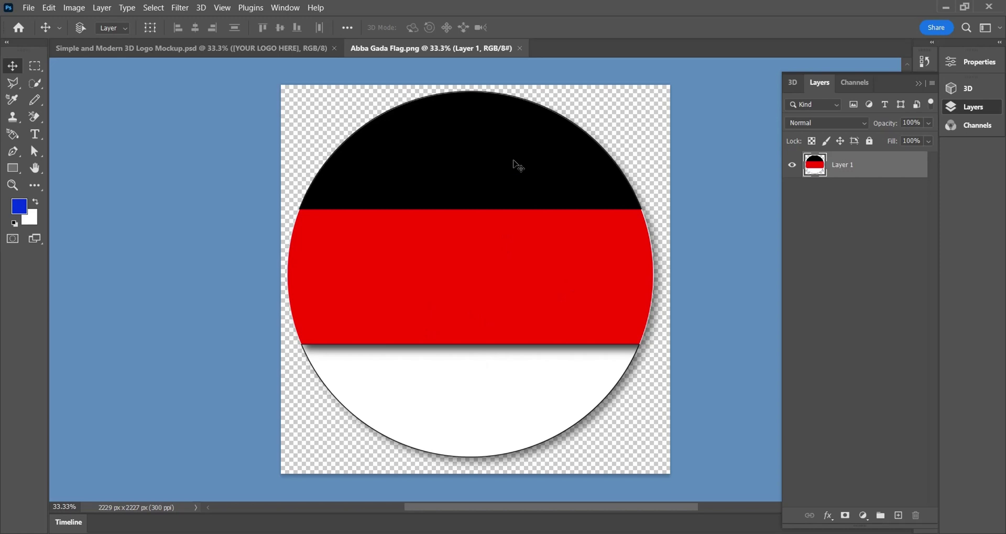
Open the contents of the mockup's [YOUR LOGO HERE] smart object and delete its GRAPHICSFAMILY text layer.
{"action": "left_click", "coordinate": [283, 48]}
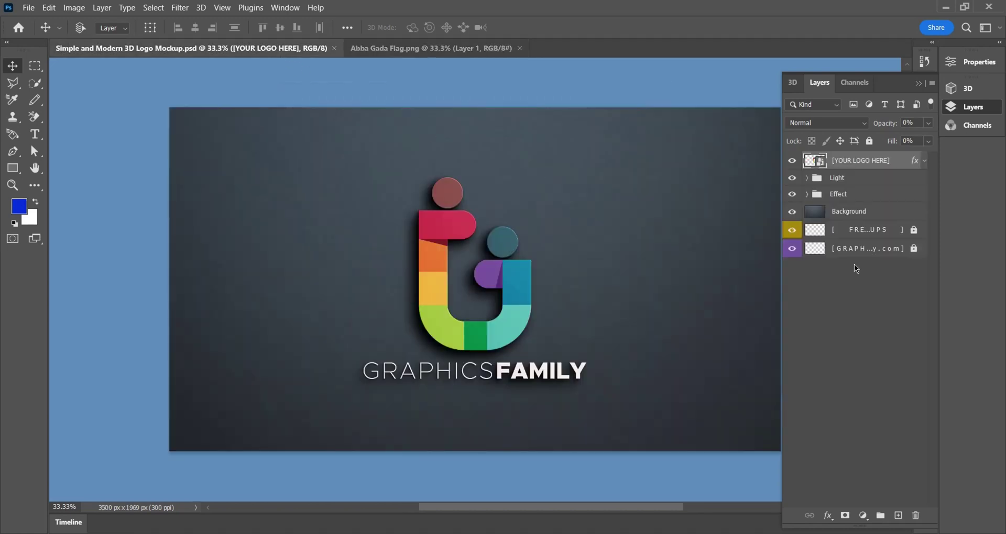
{"action": "double_click", "coordinate": [816, 161]}
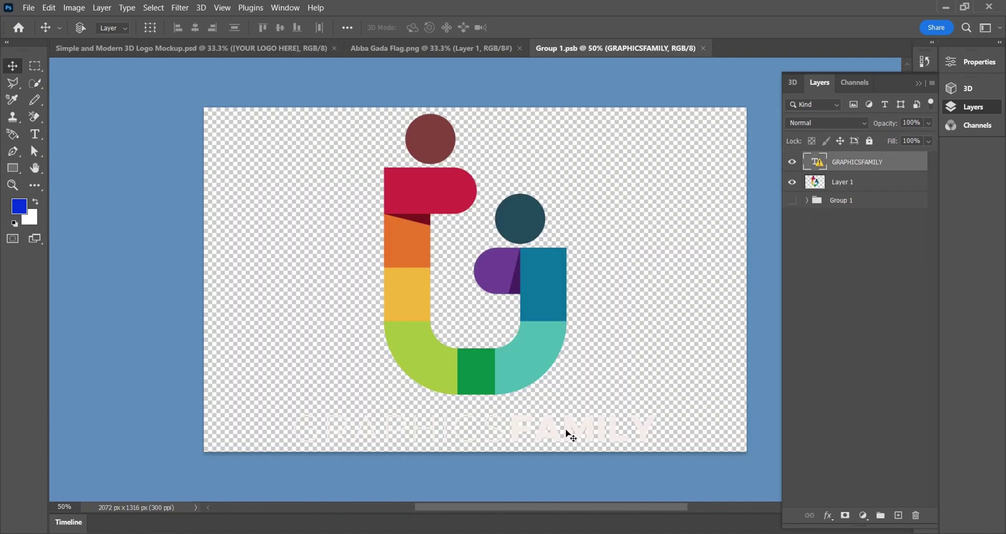
{"action": "key", "text": "Delete"}
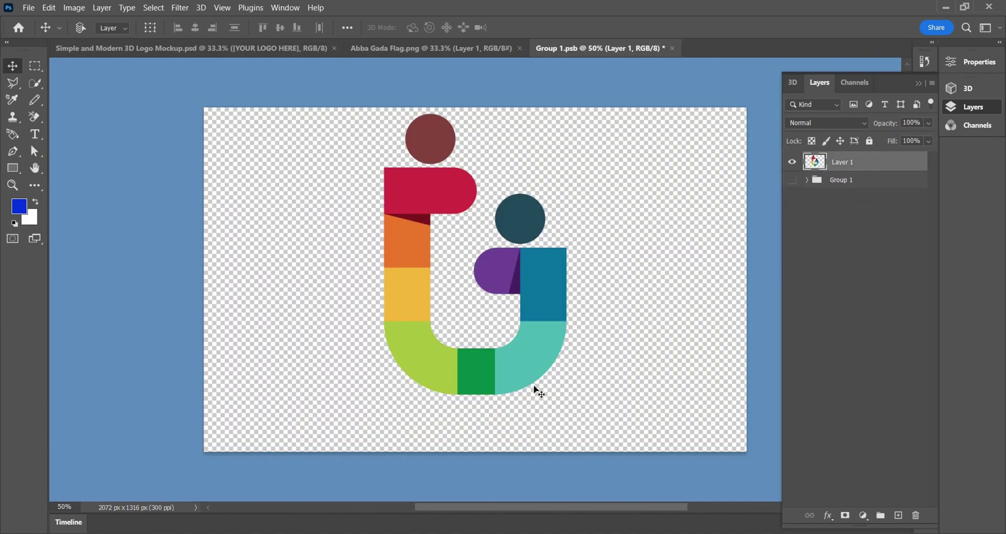
Copy the flag circle layer from Abba Gada Flag.png into Group 1.psb, placing it over the existing logo.
{"action": "left_click", "coordinate": [383, 51]}
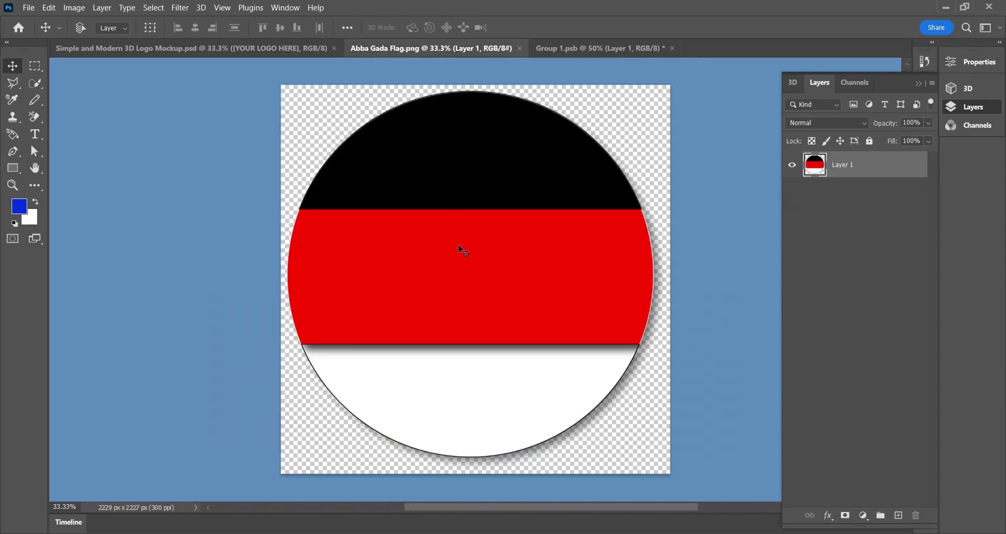
{"action": "left_click_drag", "start_coordinate": [471, 272], "coordinate": [552, 96]}
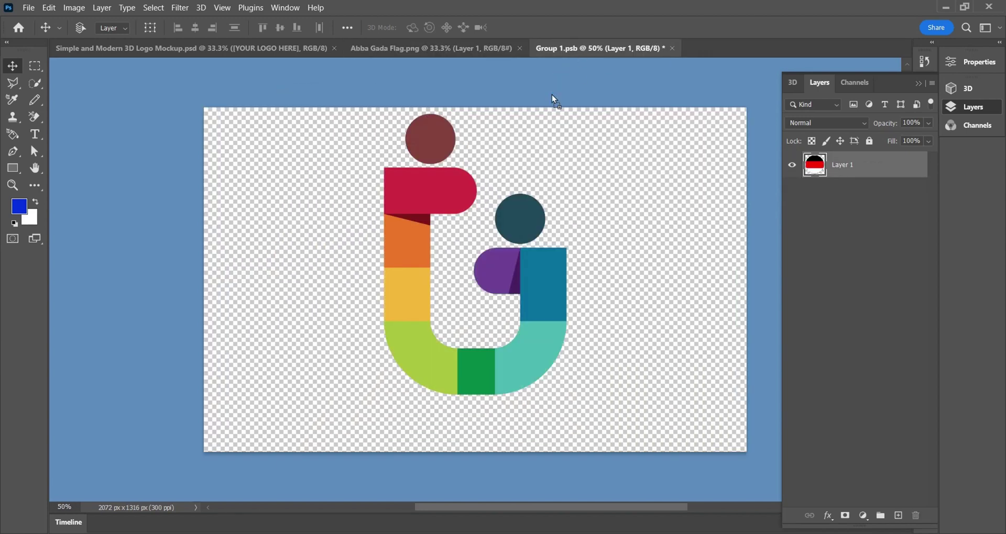
{"action": "left_click_drag", "start_coordinate": [495, 210], "coordinate": [465, 294]}
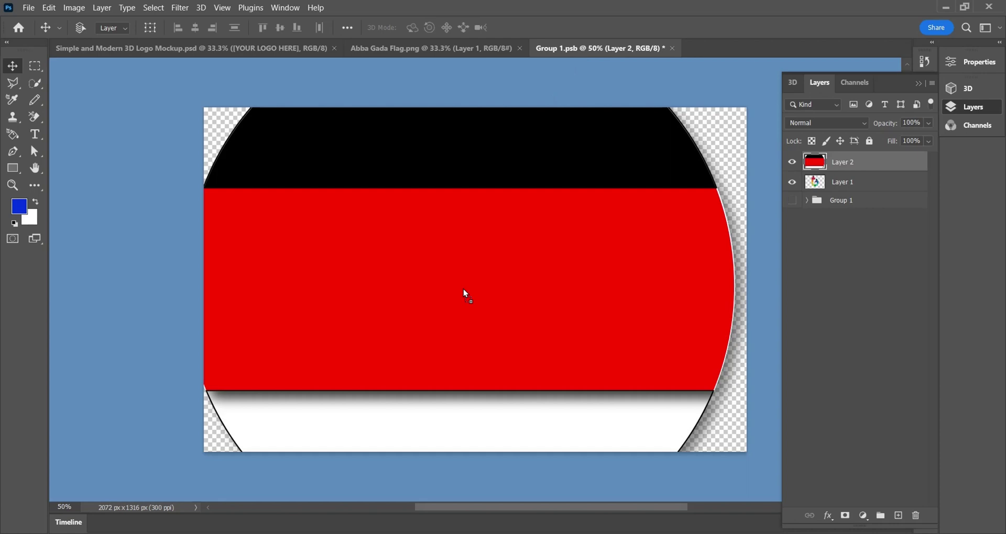
Scale the flag layer proportionally to about 52%, position it fully inside the canvas, and hide Layer 1 with the old logo.
{"action": "key", "text": "ctrl+t"}
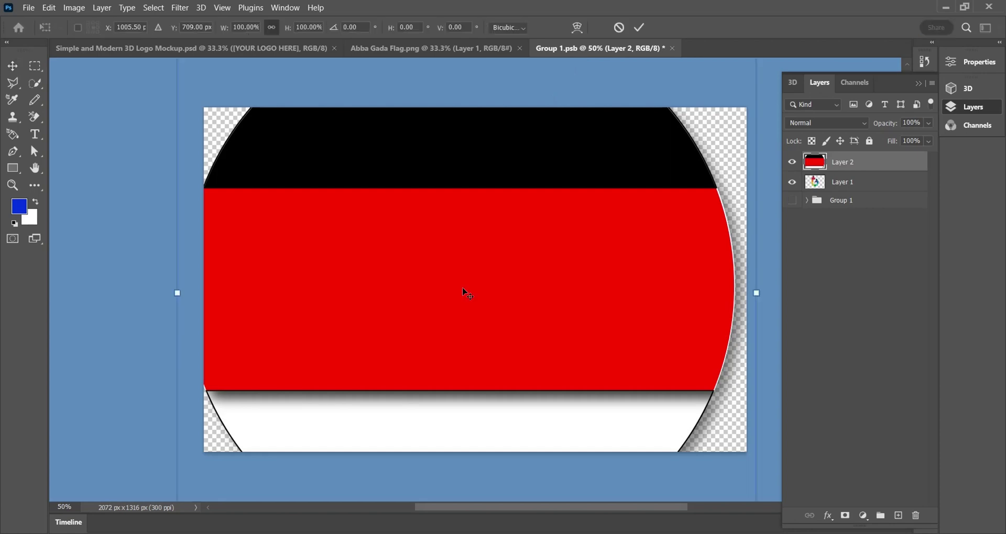
{"action": "scroll", "coordinate": [341, 195], "scroll_direction": "up", "scroll_amount": 3}
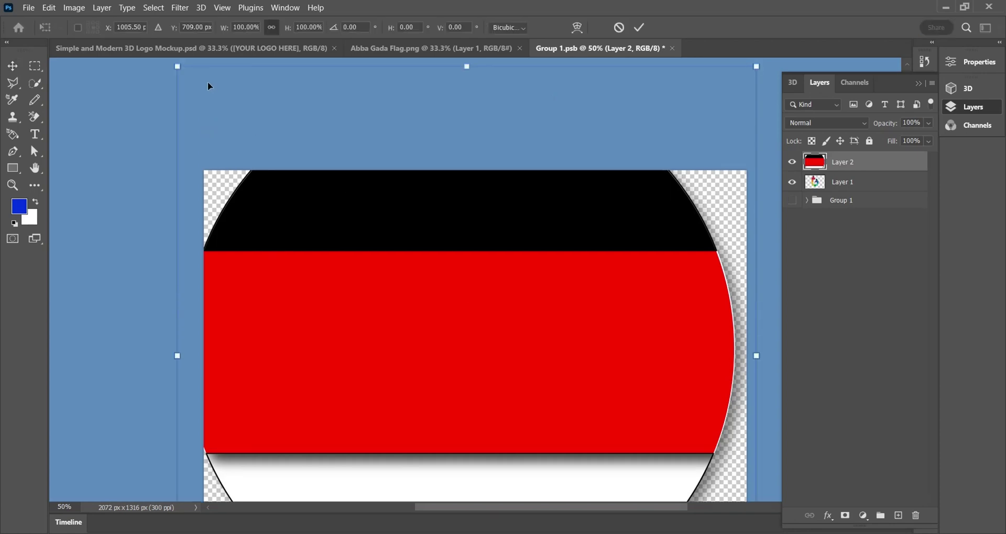
{"action": "left_click_drag", "start_coordinate": [177, 67], "coordinate": [321, 284]}
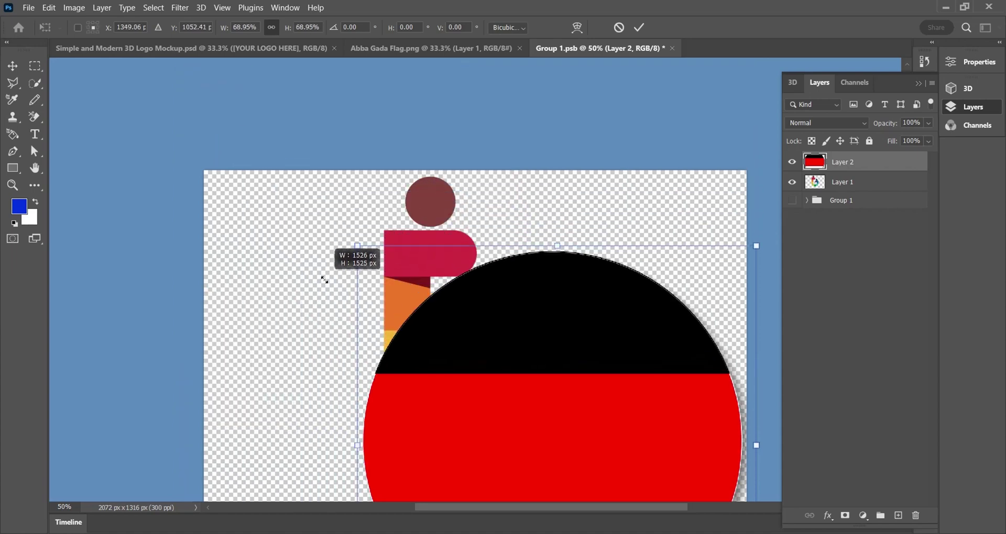
{"action": "left_click_drag", "start_coordinate": [403, 348], "coordinate": [297, 271]}
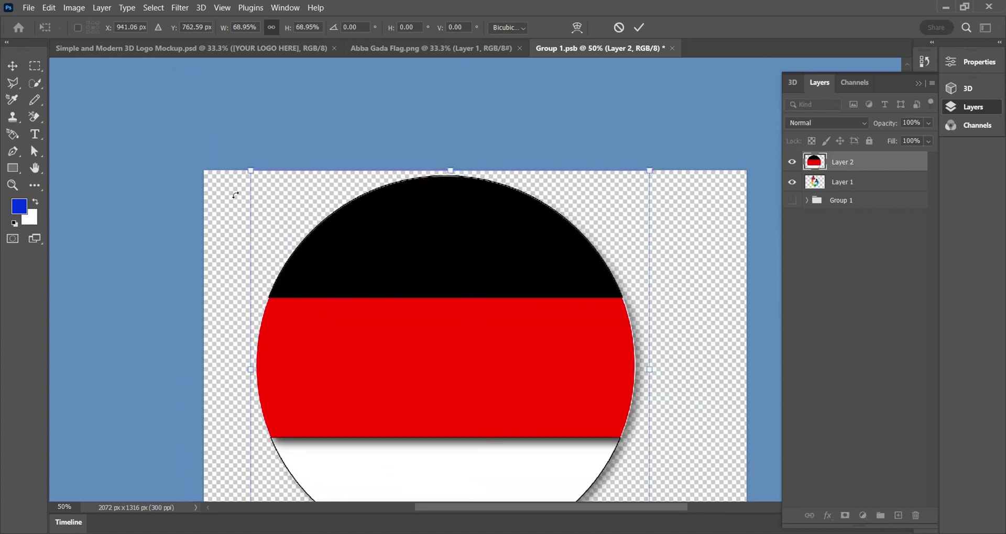
{"action": "left_click_drag", "start_coordinate": [251, 173], "coordinate": [302, 243]}
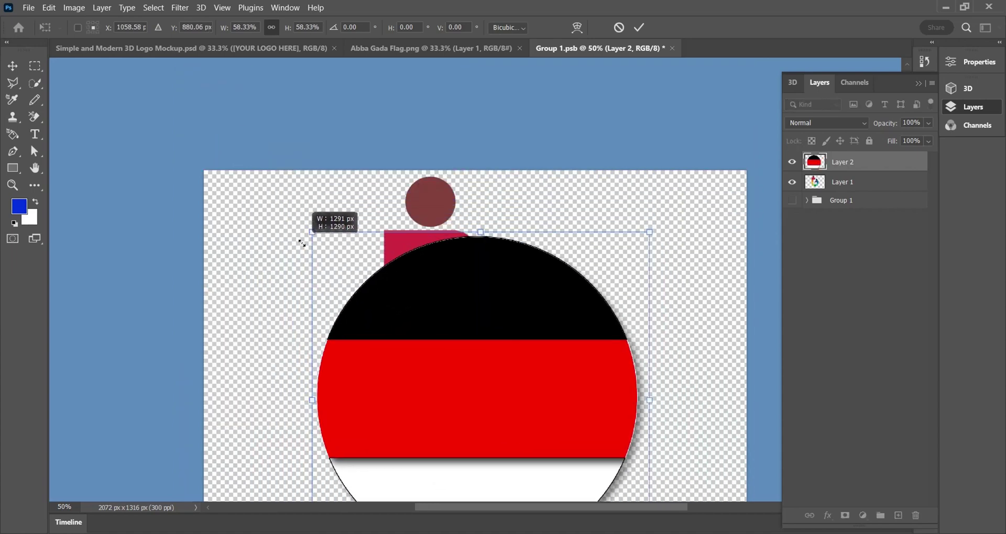
{"action": "left_click_drag", "start_coordinate": [395, 321], "coordinate": [369, 287]}
{"action": "scroll", "coordinate": [476, 341], "scroll_direction": "down", "scroll_amount": 3}
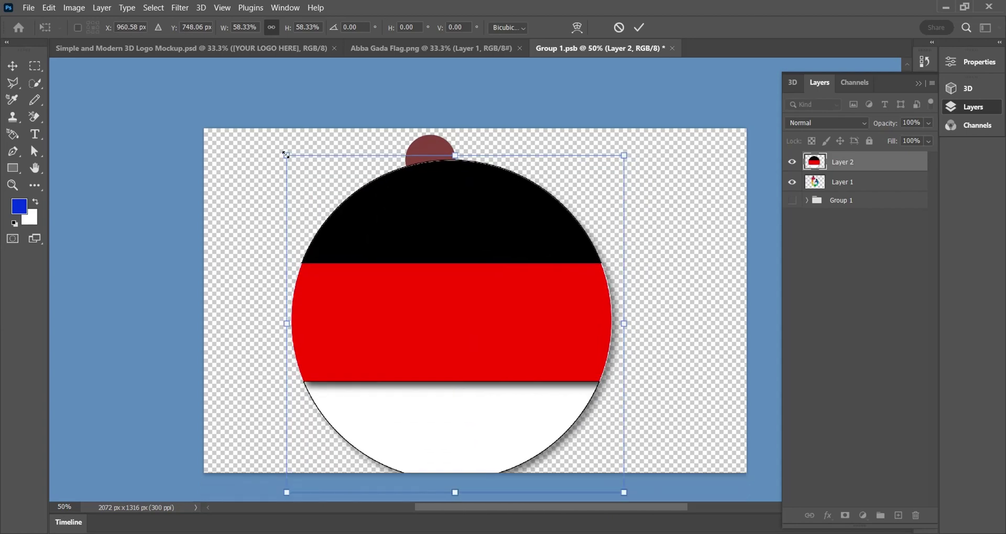
{"action": "left_click_drag", "start_coordinate": [286, 154], "coordinate": [372, 242]}
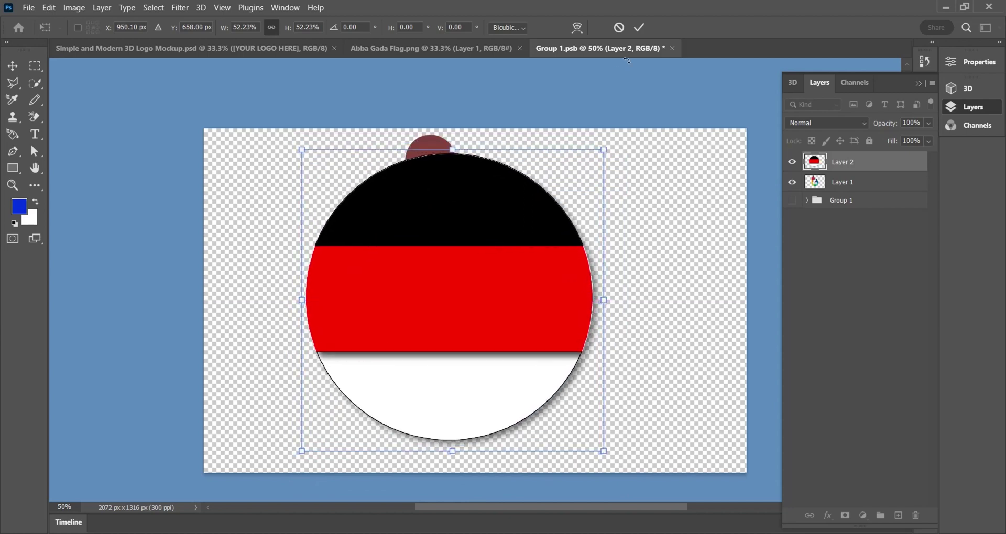
{"action": "left_click", "coordinate": [639, 27]}
{"action": "left_click", "coordinate": [792, 183]}
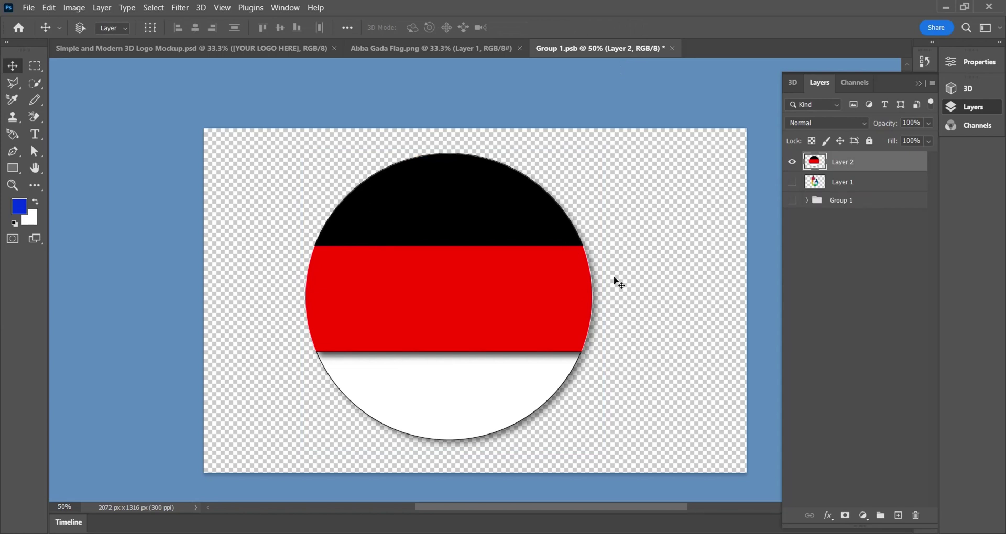
Close Group 1.psb with its changes saved, and close Abba Gada Flag.png to return to the mockup.
{"action": "left_click", "coordinate": [673, 48]}
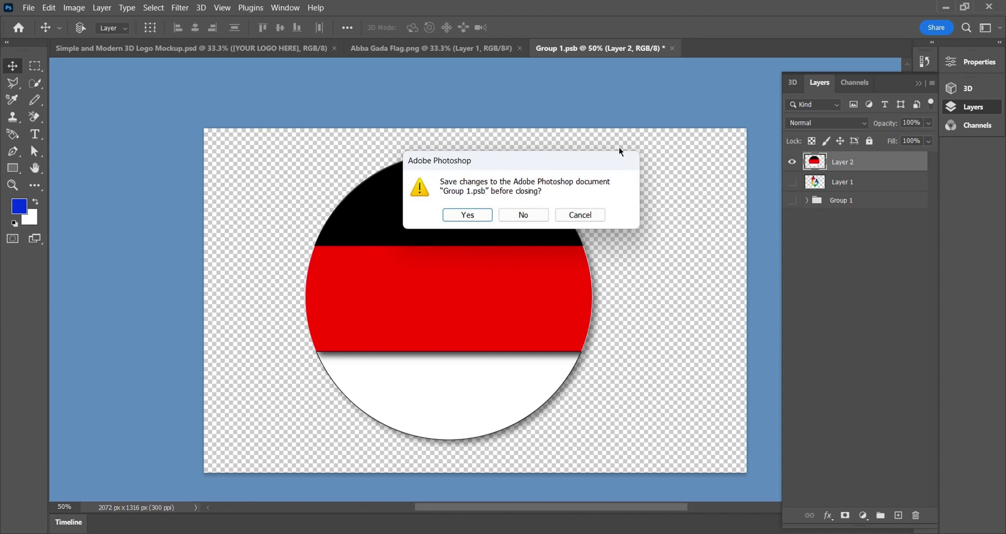
{"action": "left_click", "coordinate": [466, 214]}
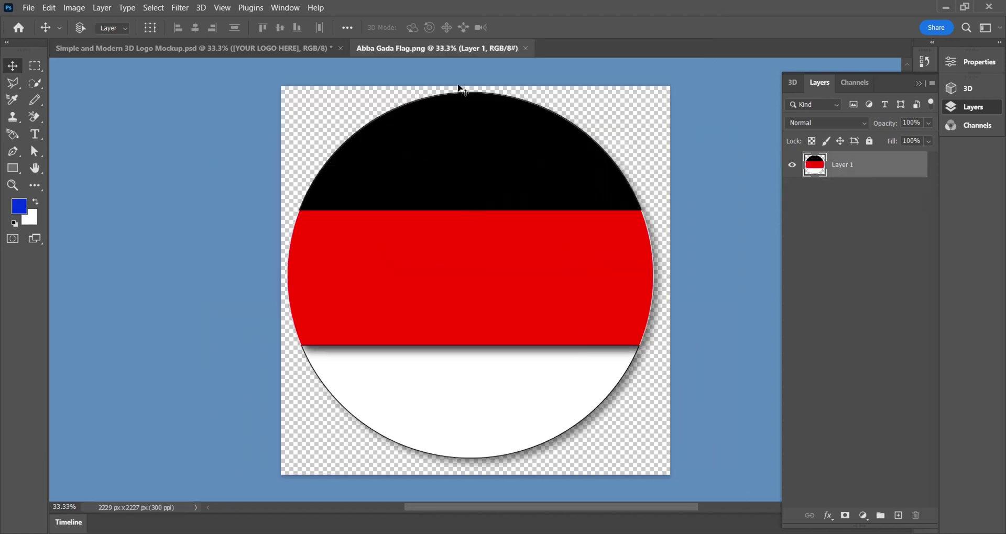
{"action": "left_click", "coordinate": [526, 49]}
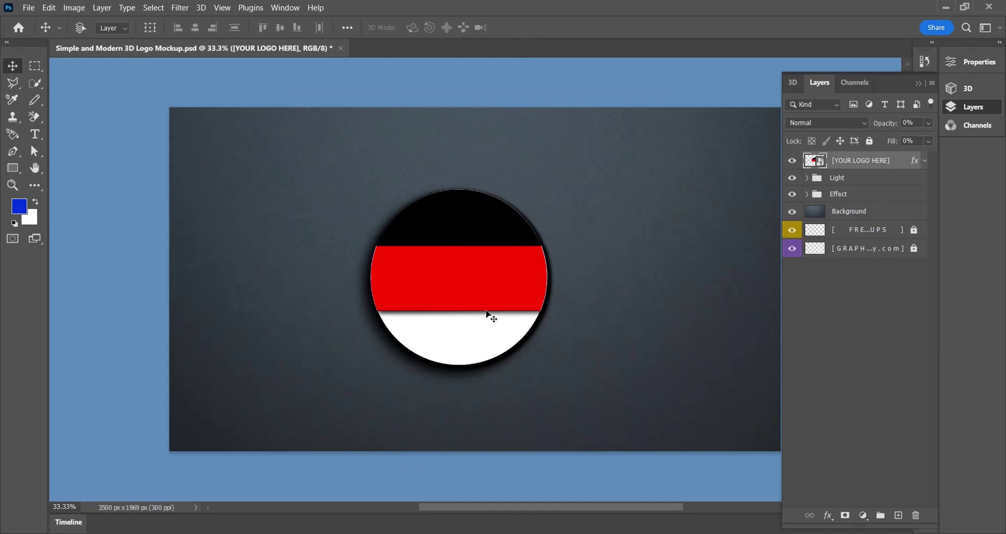
Quick-export the finished mockup as a PNG named g2 in the G Flag folder.
{"action": "scroll", "coordinate": [488, 315], "scroll_direction": "up", "scroll_amount": 2}
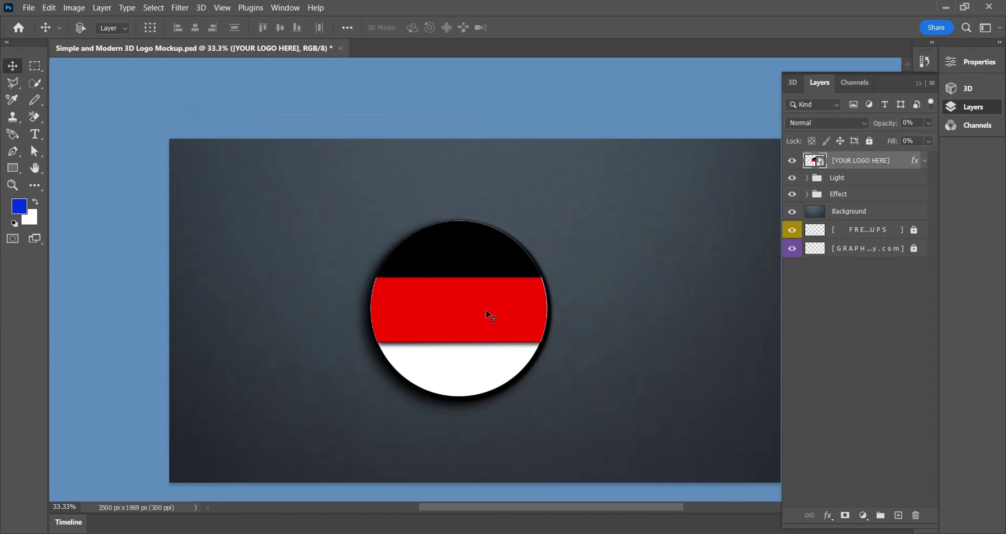
{"action": "scroll", "coordinate": [561, 321], "scroll_direction": "down", "scroll_amount": 2}
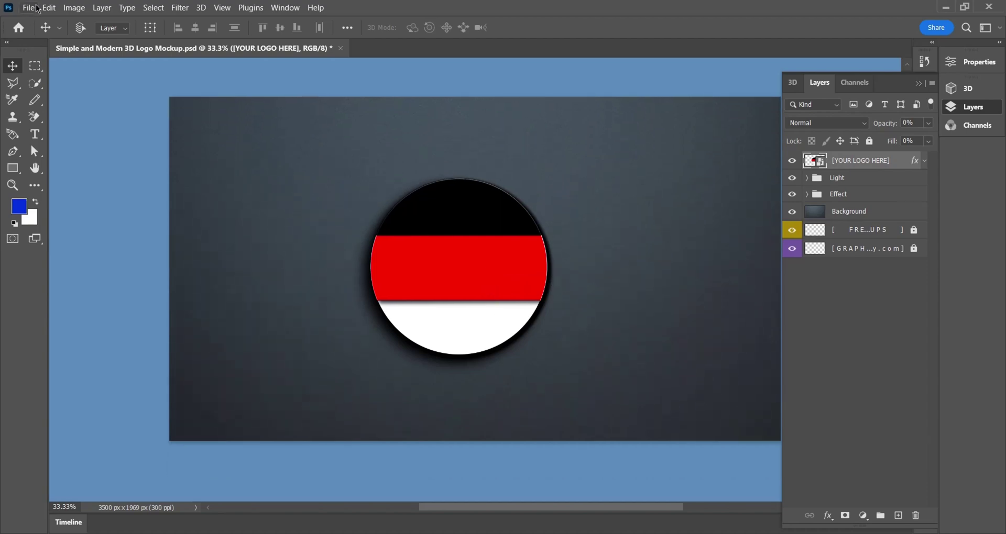
{"action": "left_click", "coordinate": [43, 8]}
{"action": "left_click", "coordinate": [28, 8]}
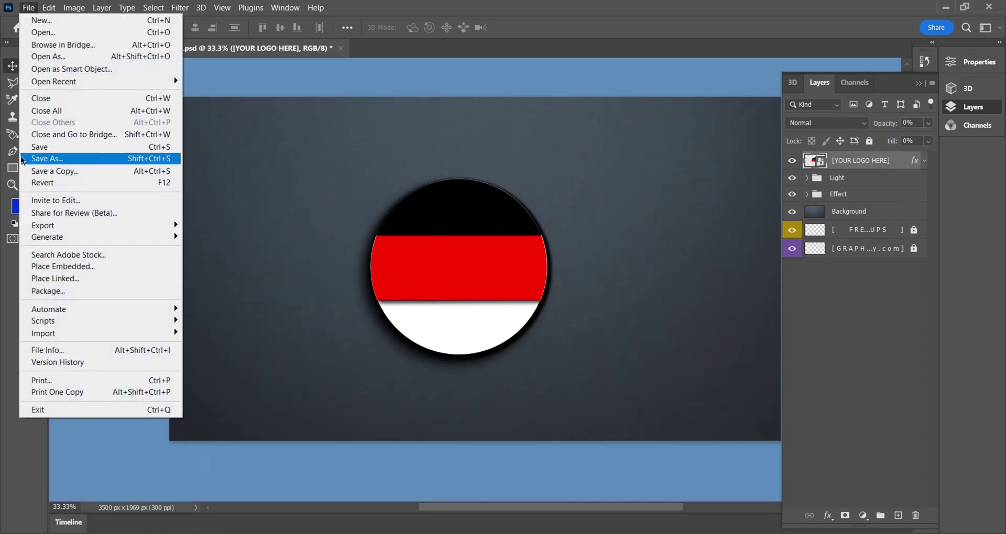
{"action": "mouse_move", "coordinate": [91, 227]}
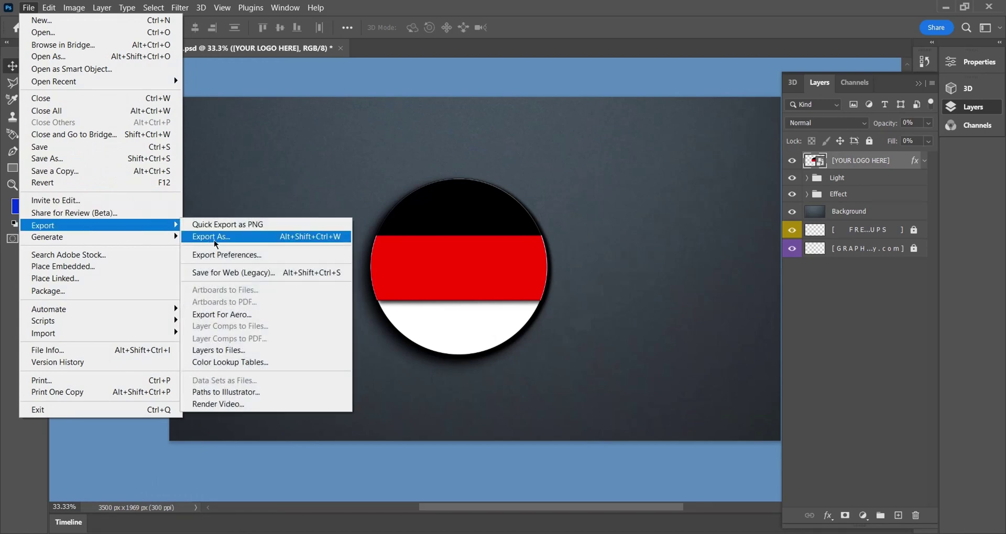
{"action": "left_click", "coordinate": [228, 226]}
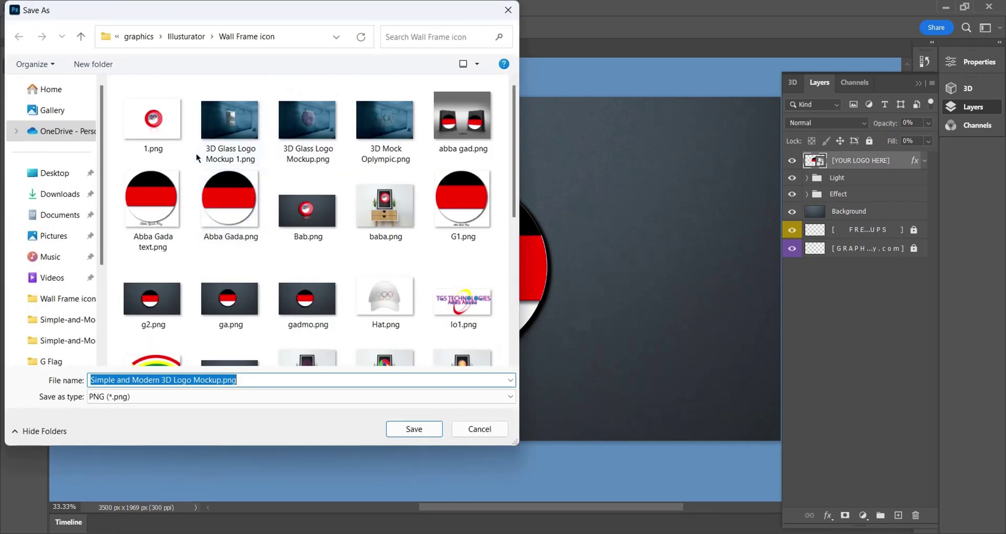
{"action": "left_click", "coordinate": [81, 37]}
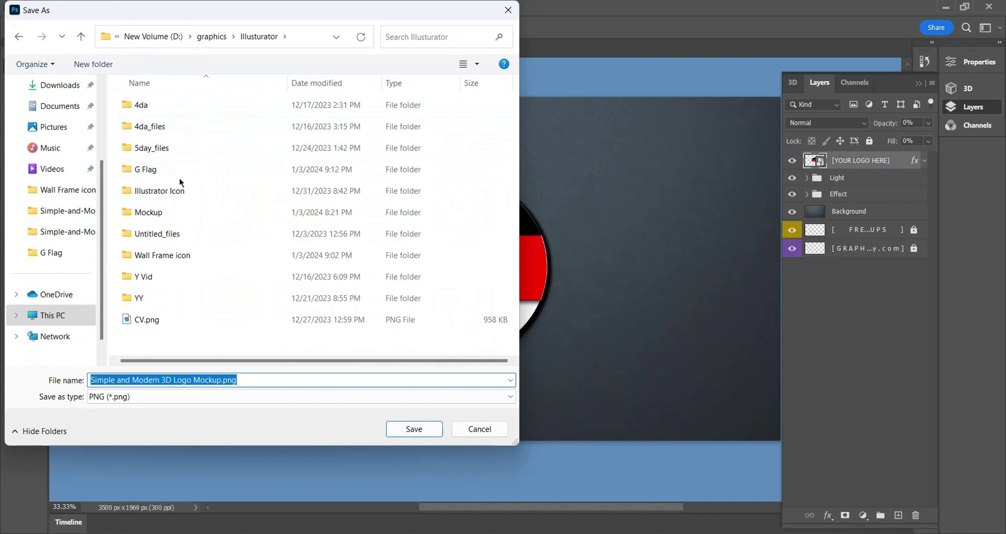
{"action": "double_click", "coordinate": [153, 169]}
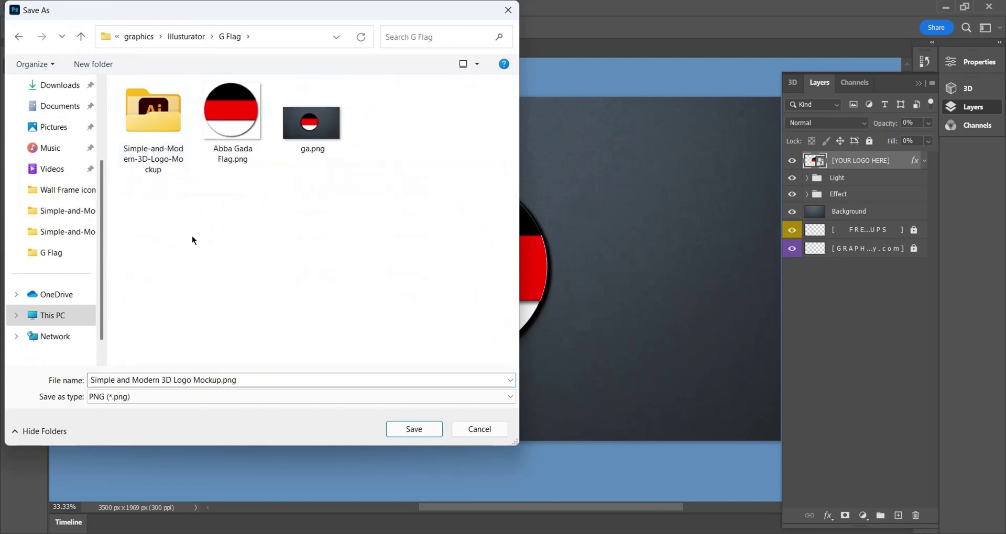
{"action": "left_click", "coordinate": [234, 379]}
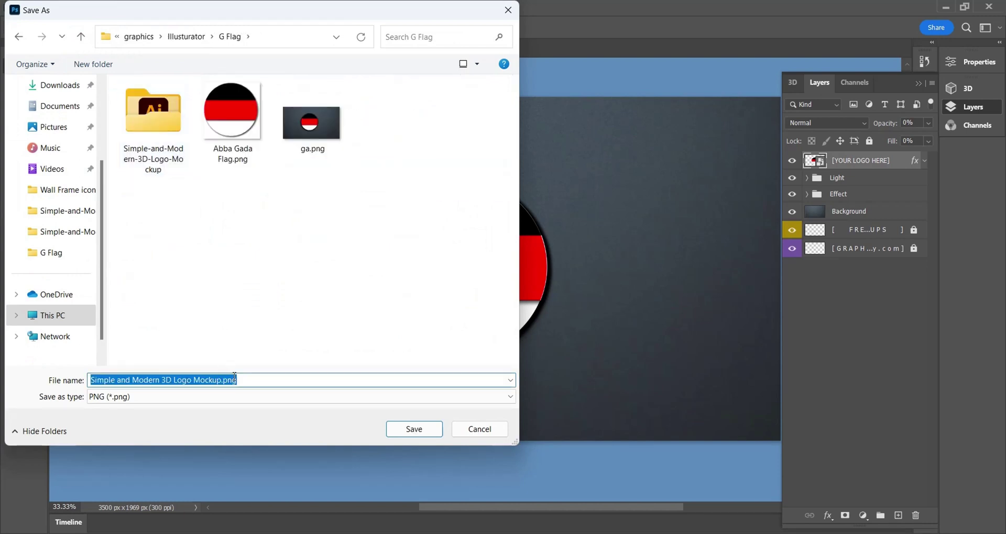
{"action": "type", "text": "g2"}
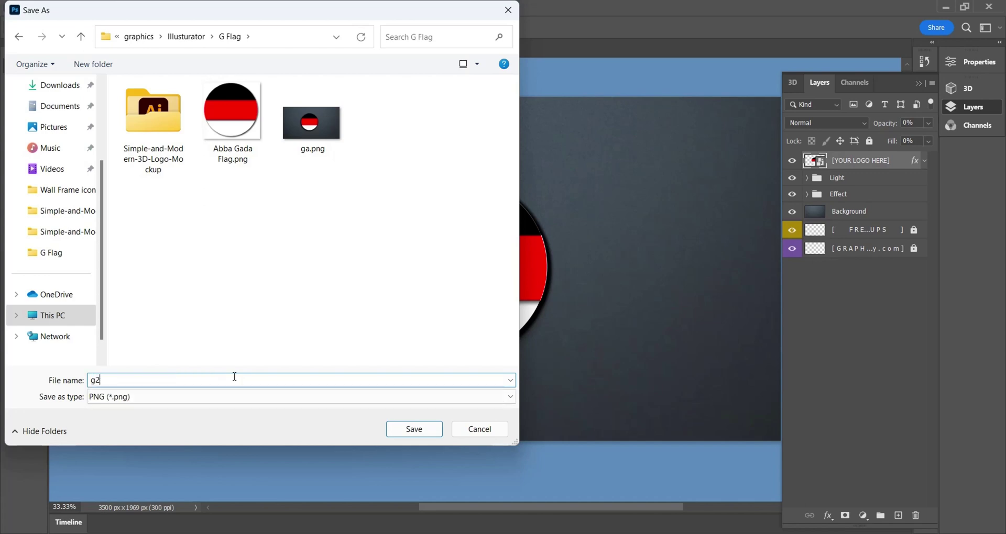
{"action": "key", "text": "Return"}
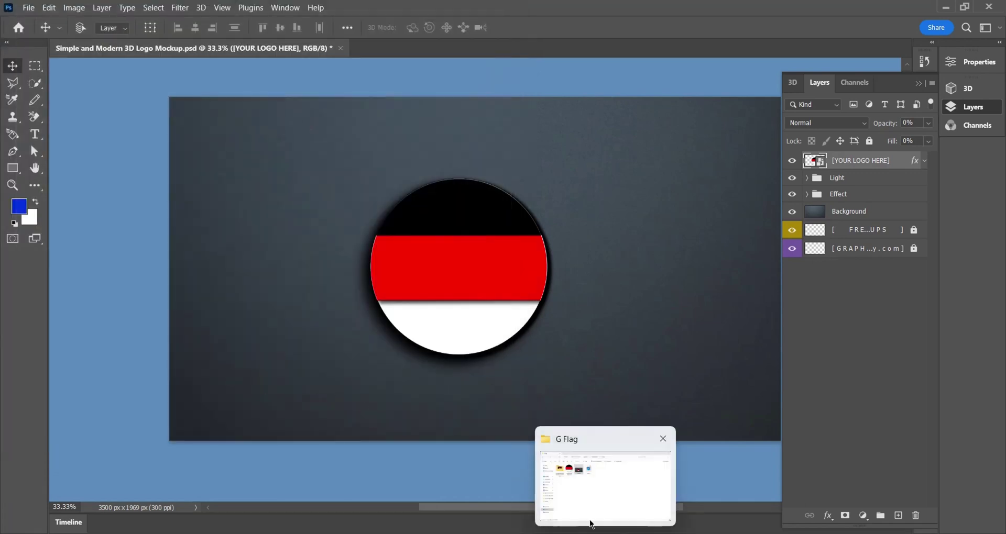
Switch to the G Flag folder, open g2.png in a maximized image viewer and examine the flag emblem up close.
{"action": "left_click", "coordinate": [588, 521]}
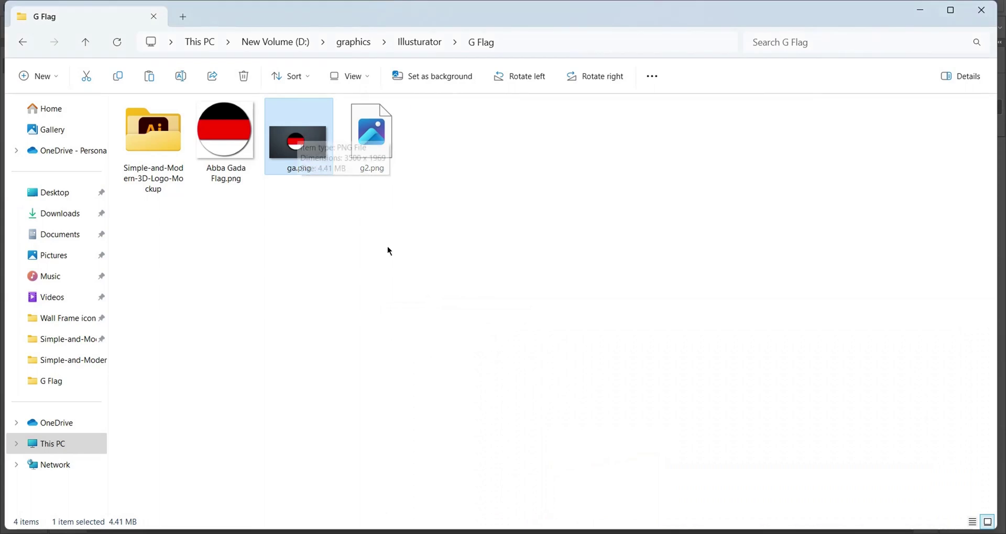
{"action": "left_click", "coordinate": [387, 246]}
{"action": "left_click", "coordinate": [393, 135]}
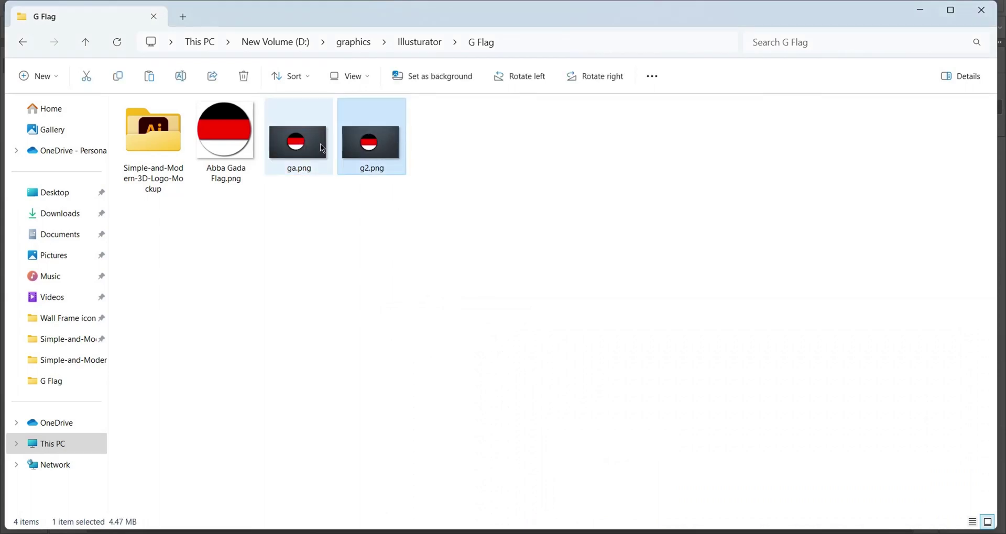
{"action": "double_click", "coordinate": [378, 160]}
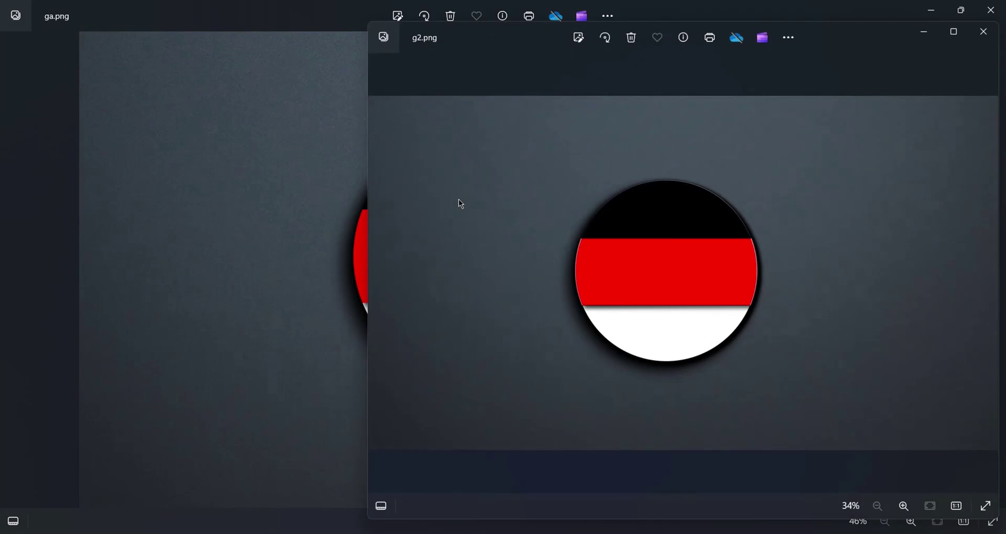
{"action": "left_click", "coordinate": [951, 34]}
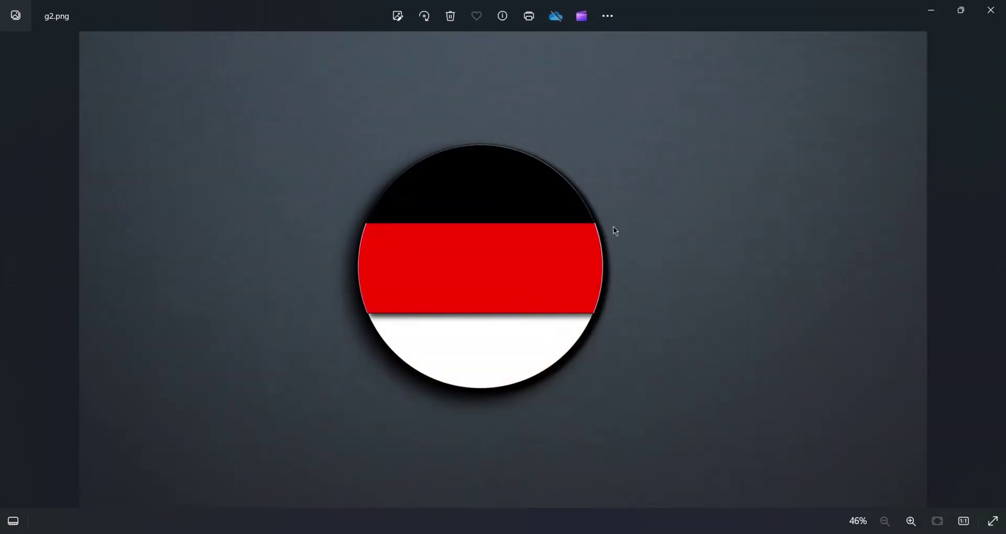
{"action": "double_click", "coordinate": [525, 269]}
{"action": "double_click", "coordinate": [527, 267]}
{"action": "double_click", "coordinate": [529, 269]}
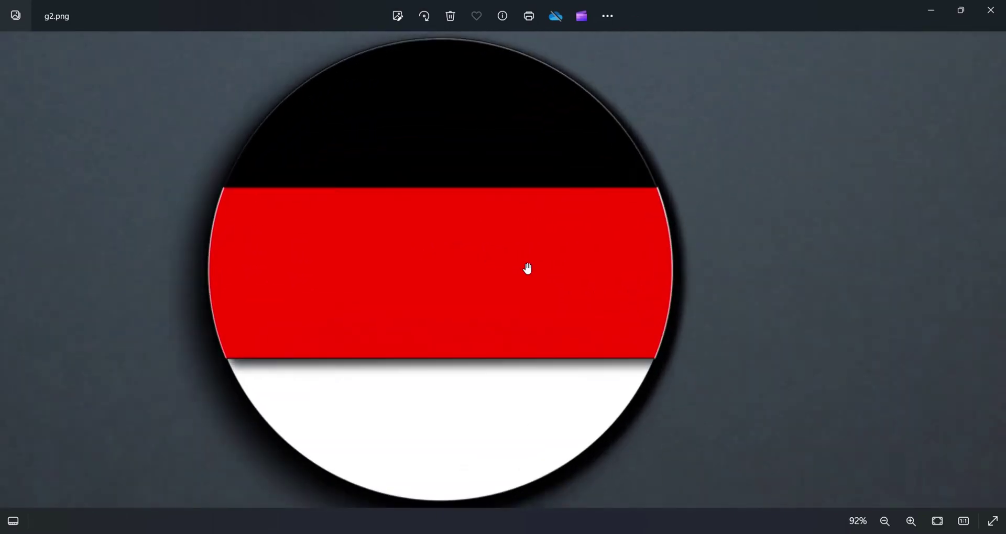